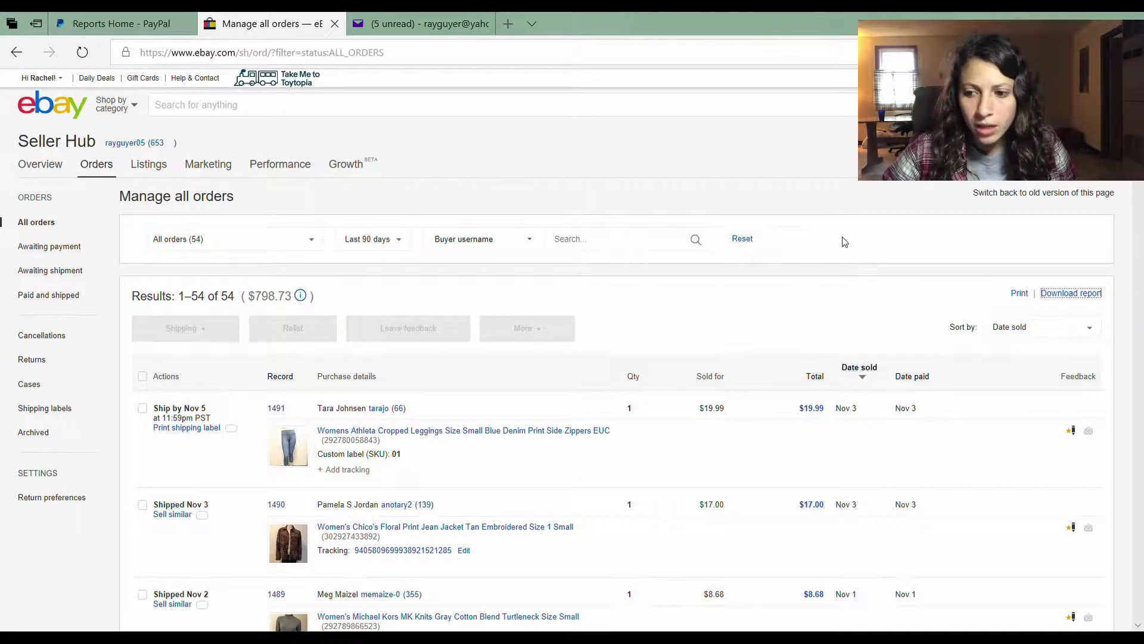
# - Start a File Exchange download request for Sold records
pyautogui.click(1095, 296)
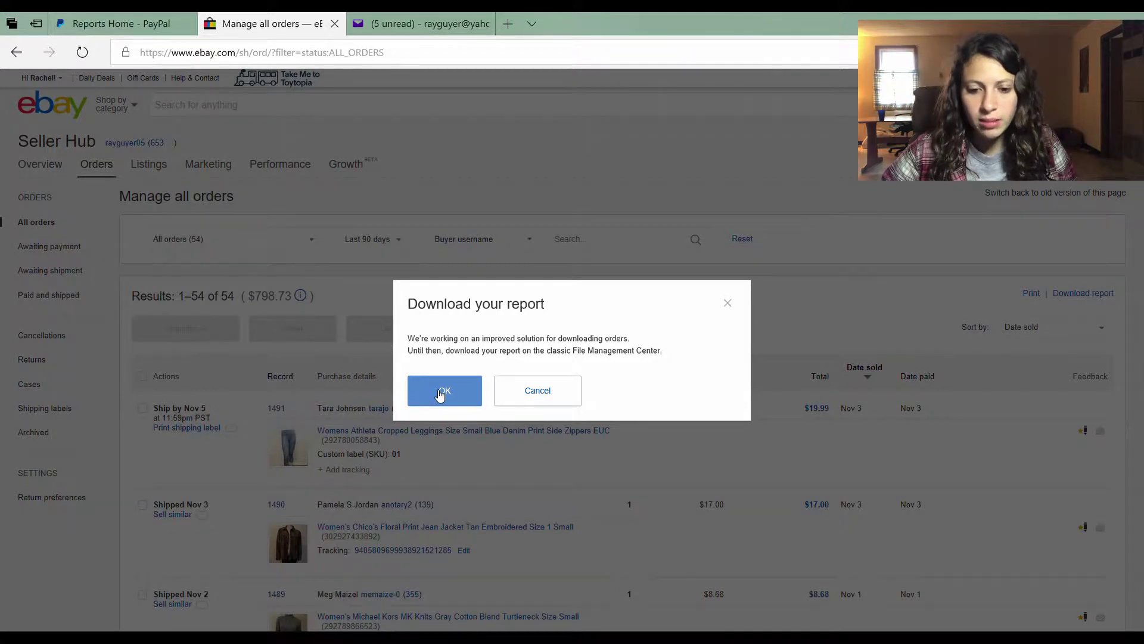
pyautogui.click(441, 392)
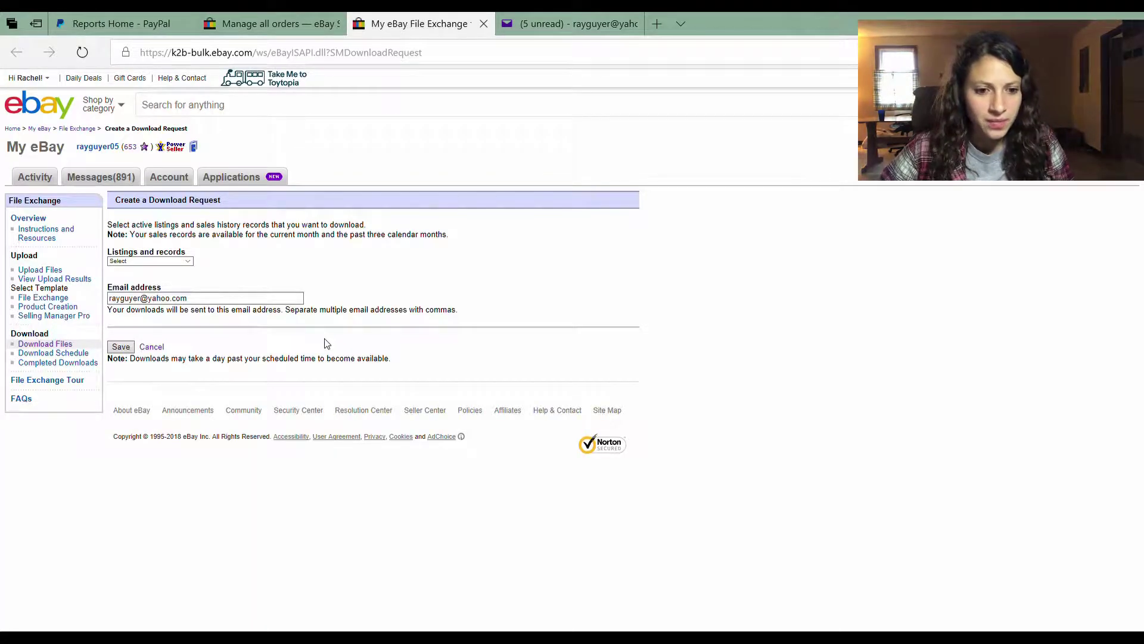
pyautogui.click(182, 261)
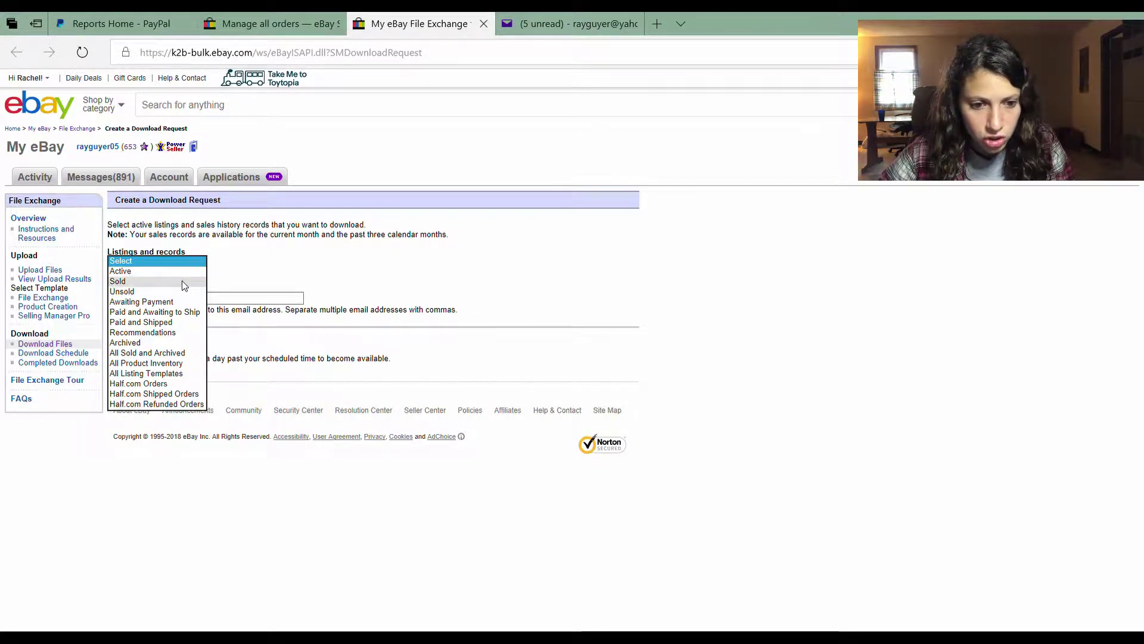
pyautogui.click(181, 281)
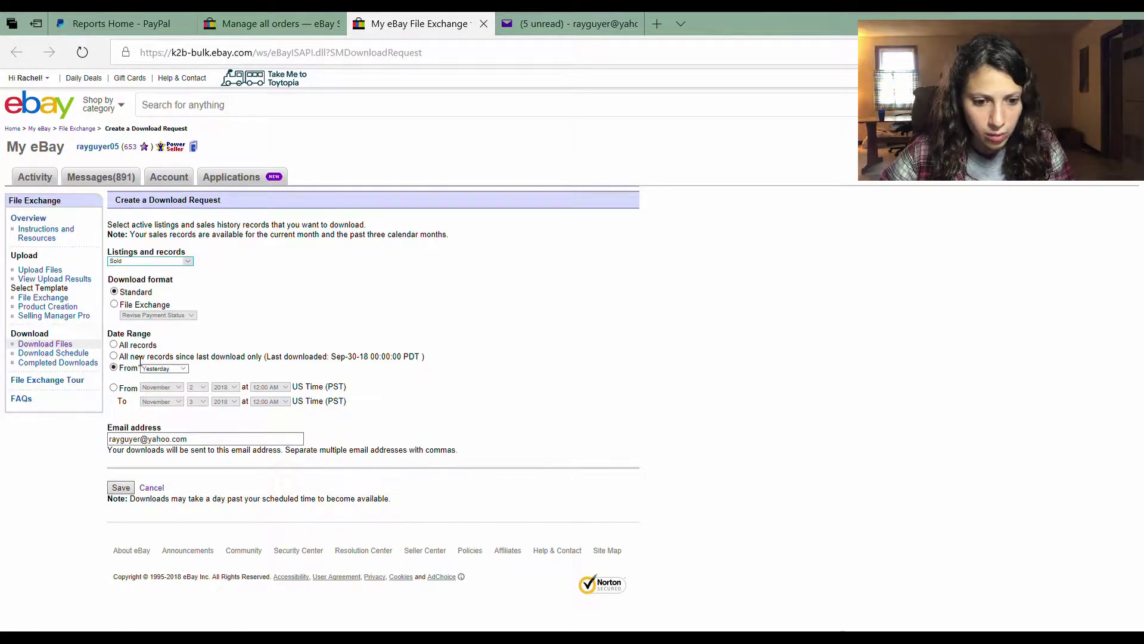
# - Set the custom date range to October 1 through October 31, 2018 and submit the request
pyautogui.click(114, 388)
pyautogui.click(178, 387)
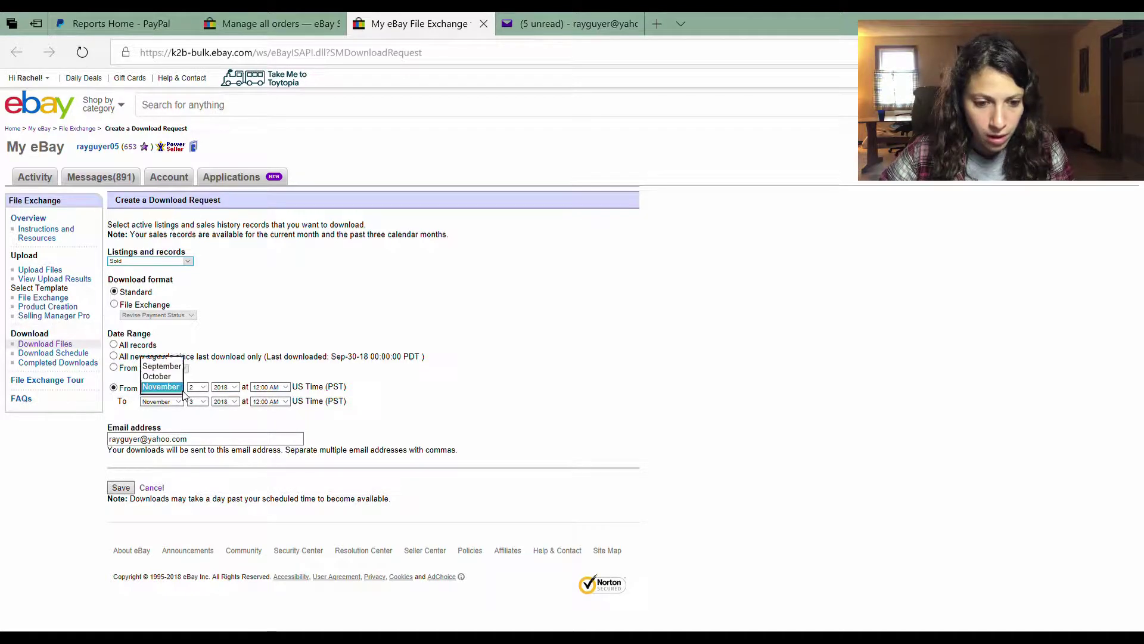
pyautogui.click(178, 376)
pyautogui.click(197, 387)
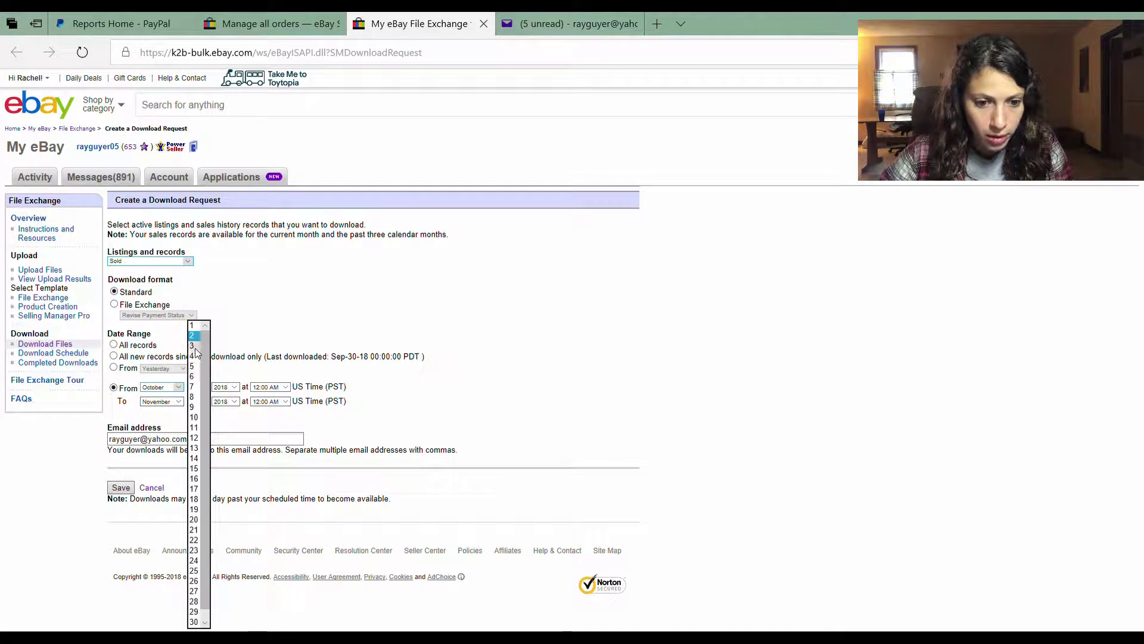
pyautogui.click(193, 326)
pyautogui.click(176, 401)
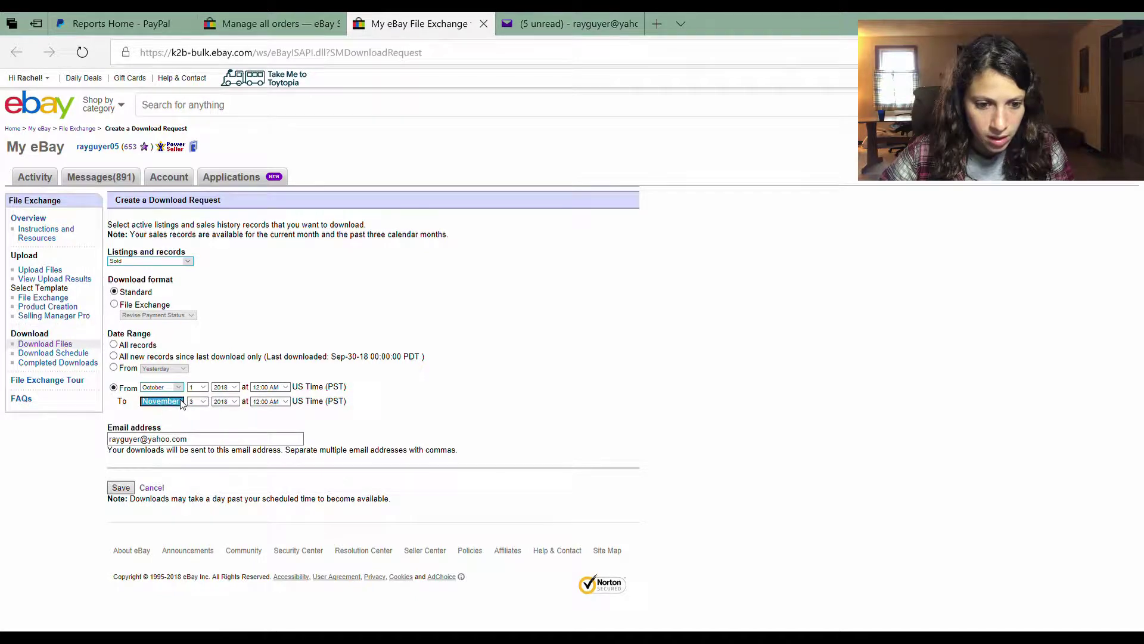
pyautogui.click(160, 391)
pyautogui.click(198, 401)
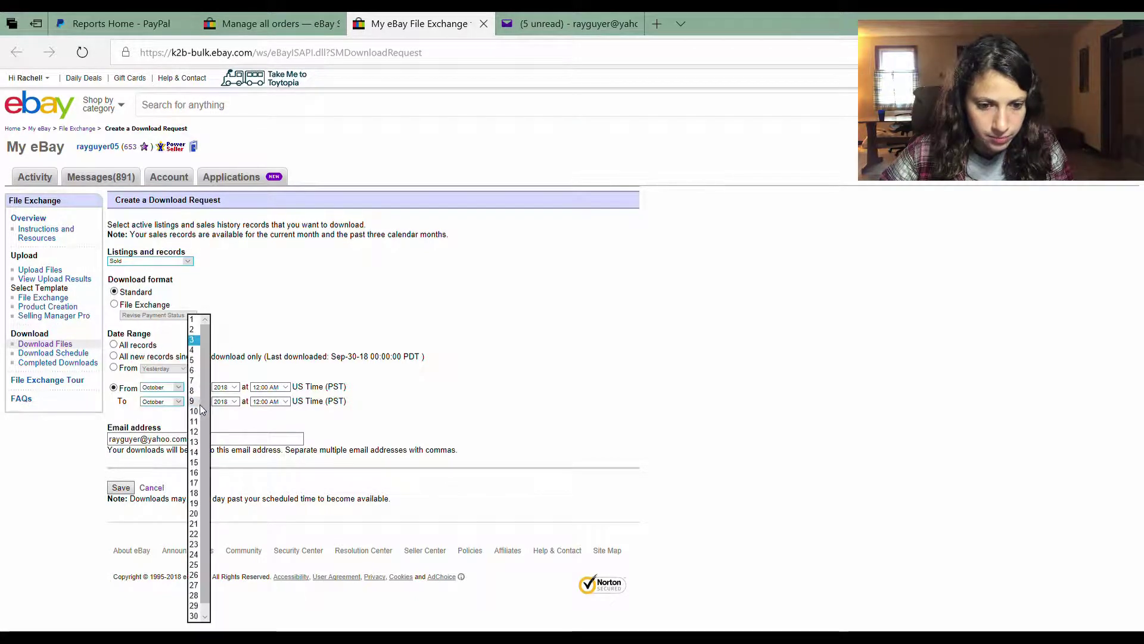
pyautogui.scroll(-1, 194, 611)
pyautogui.click(193, 615)
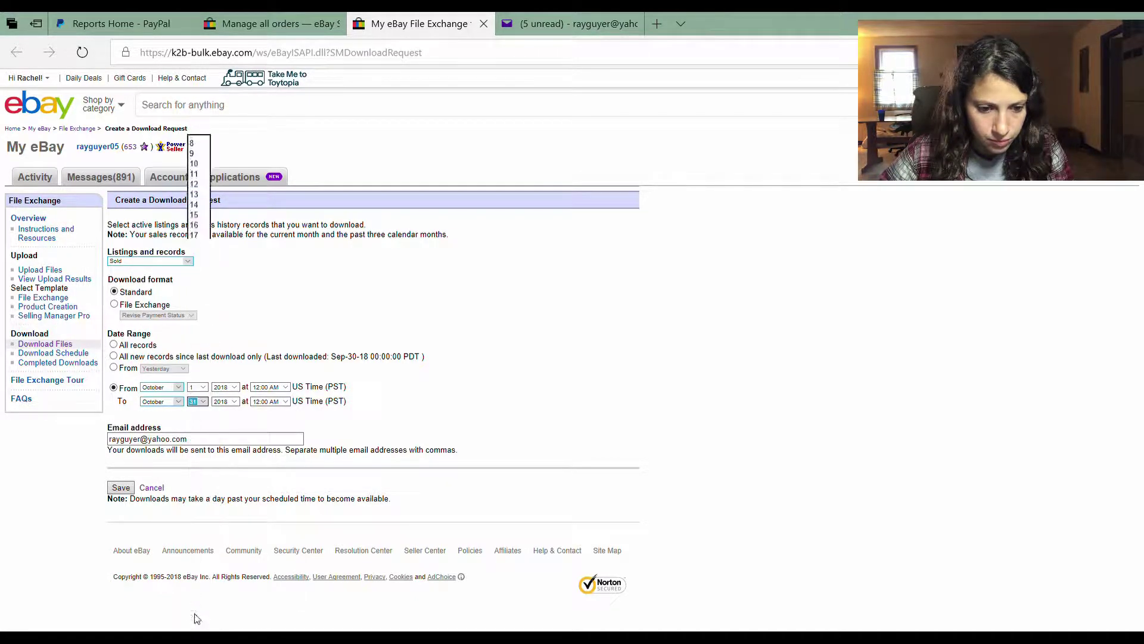
pyautogui.click(384, 395)
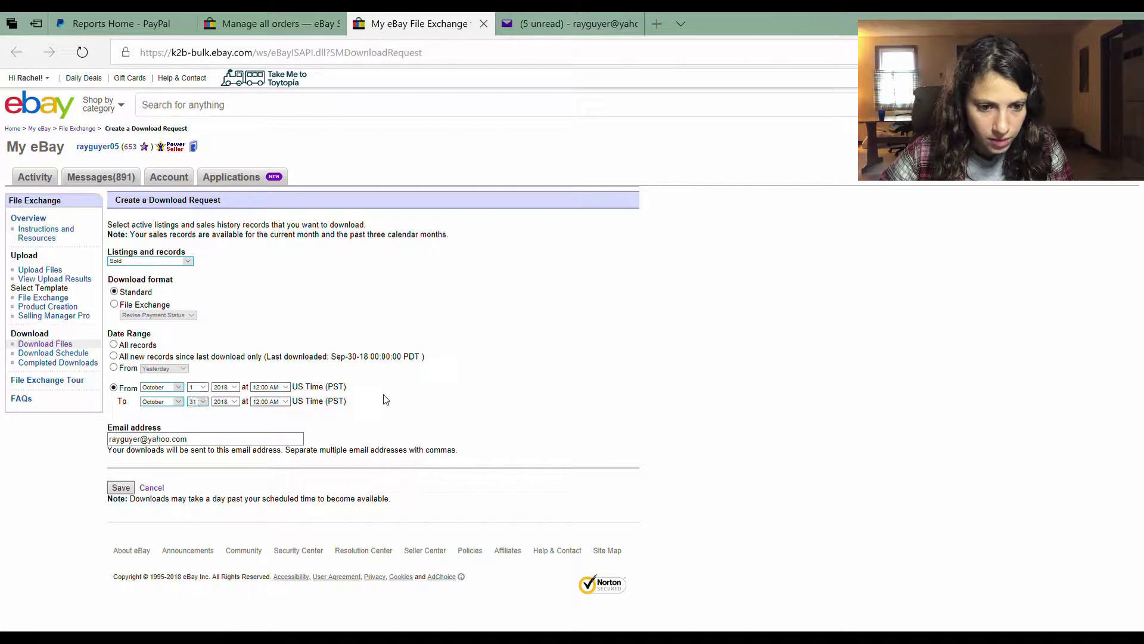
pyautogui.click(119, 488)
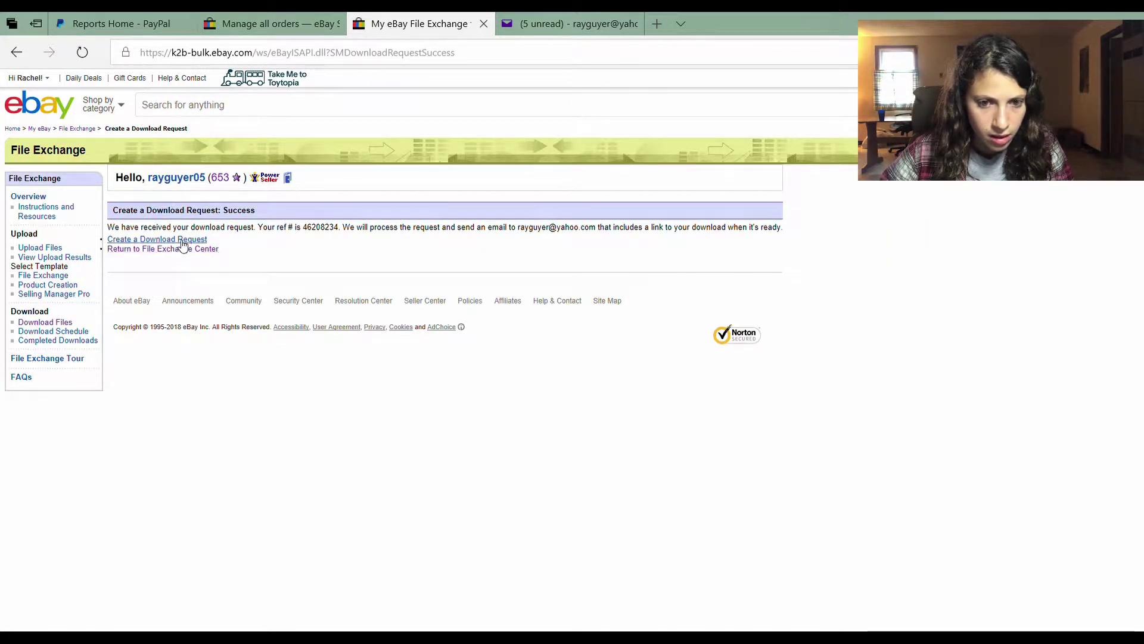
# - Refresh Yahoo Mail and follow the link in the 'Sold Items Download Request Completed' email
pyautogui.click(553, 13)
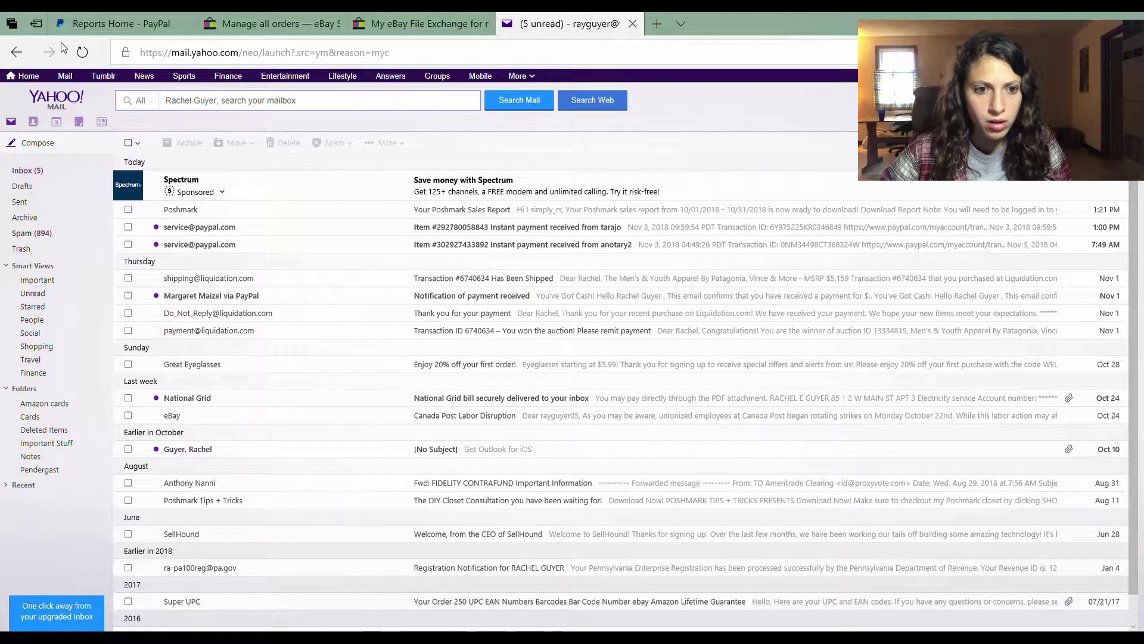
pyautogui.click(94, 43)
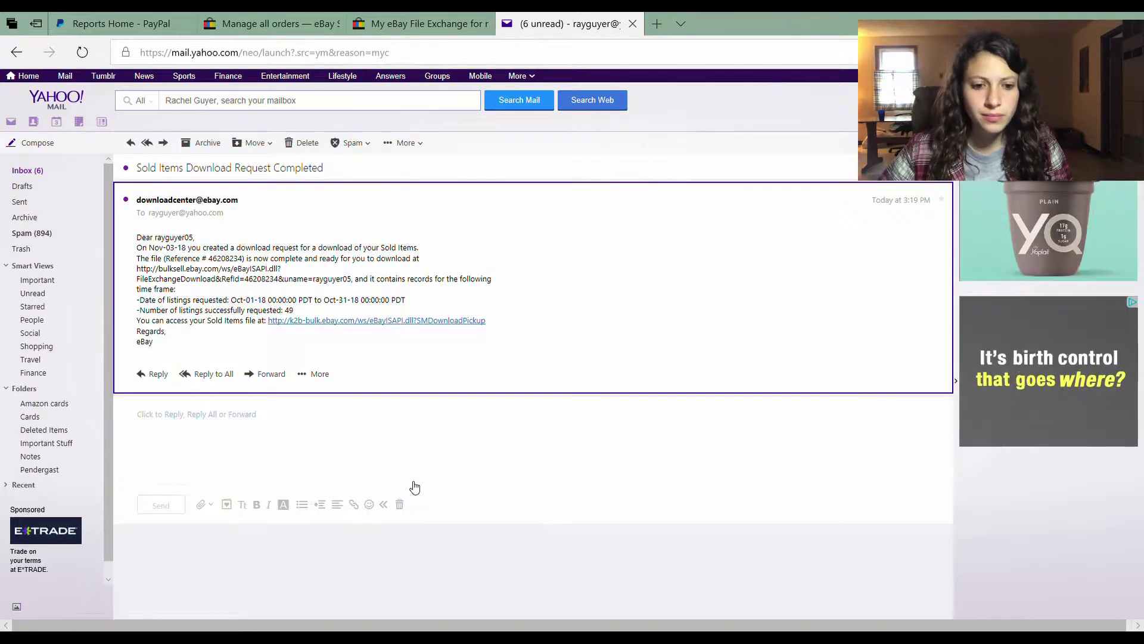
pyautogui.click(412, 320)
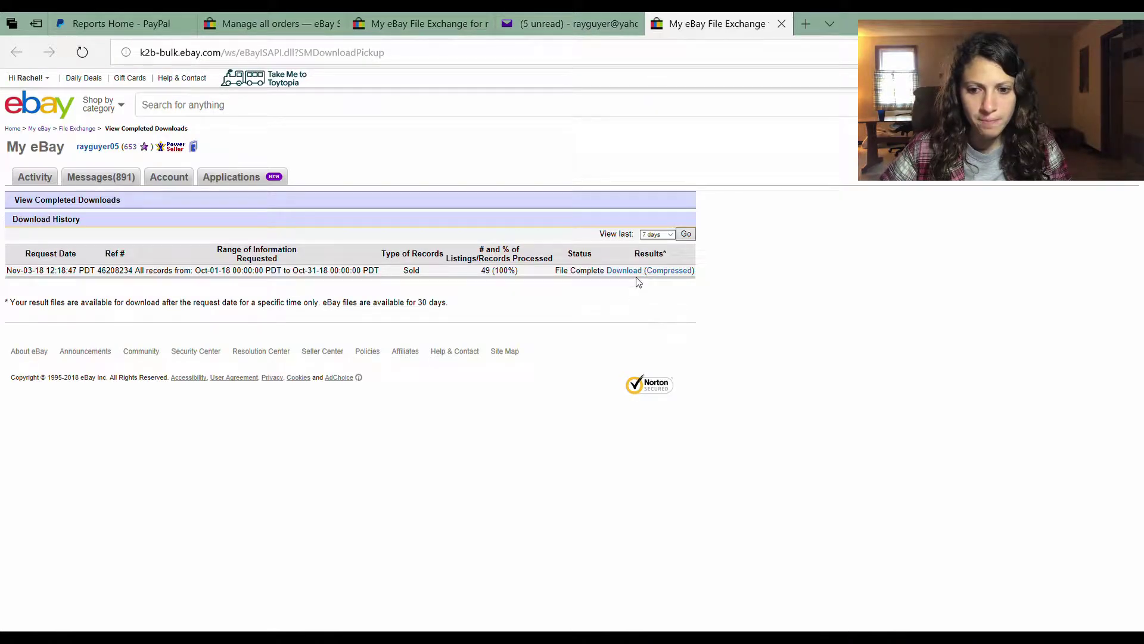
# - Download the October sold file and open FileExchange_Response_46208234 in Excel
pyautogui.click(639, 271)
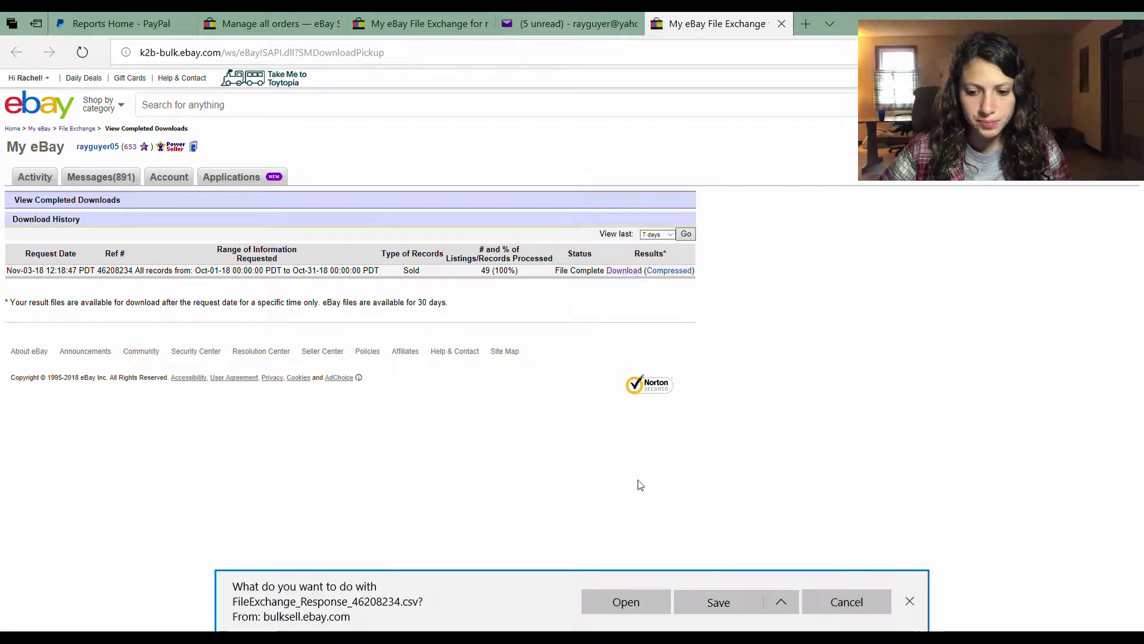
pyautogui.click(610, 614)
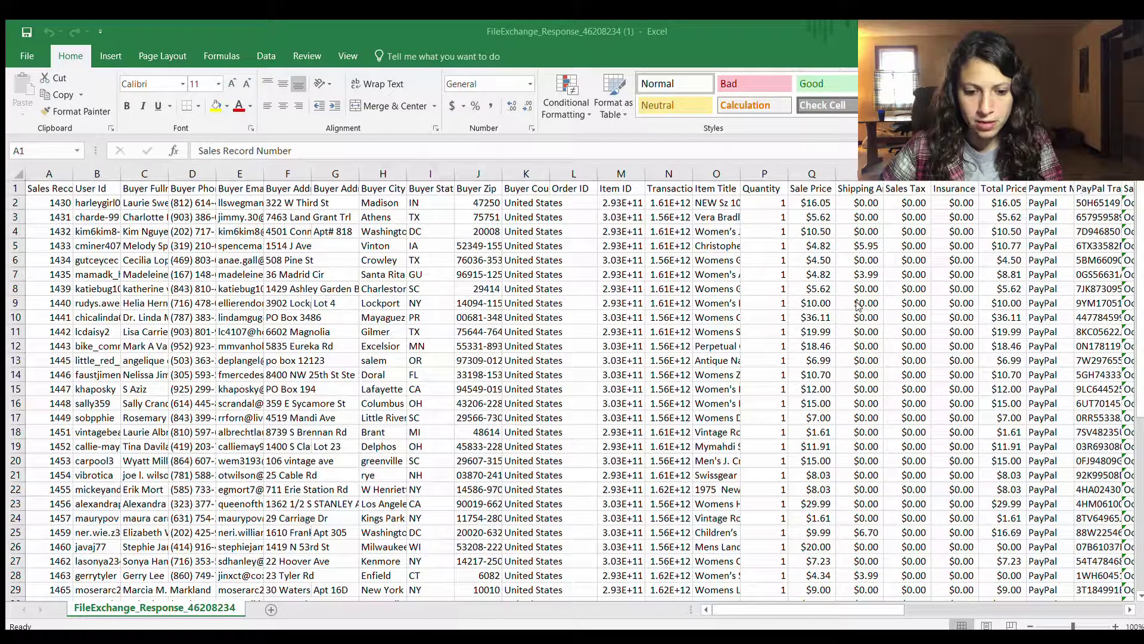
pyautogui.hotkey('alt', 'Tab')
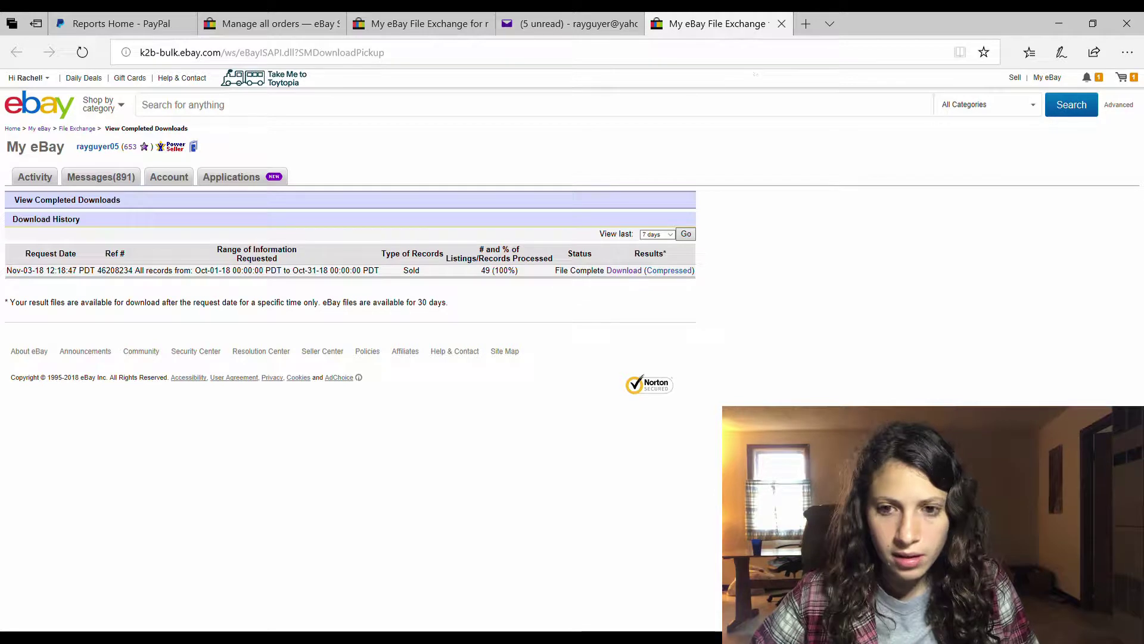
# - Go via My eBay's Account tab to the seller Fees list and bring up its view options
pyautogui.click(312, 608)
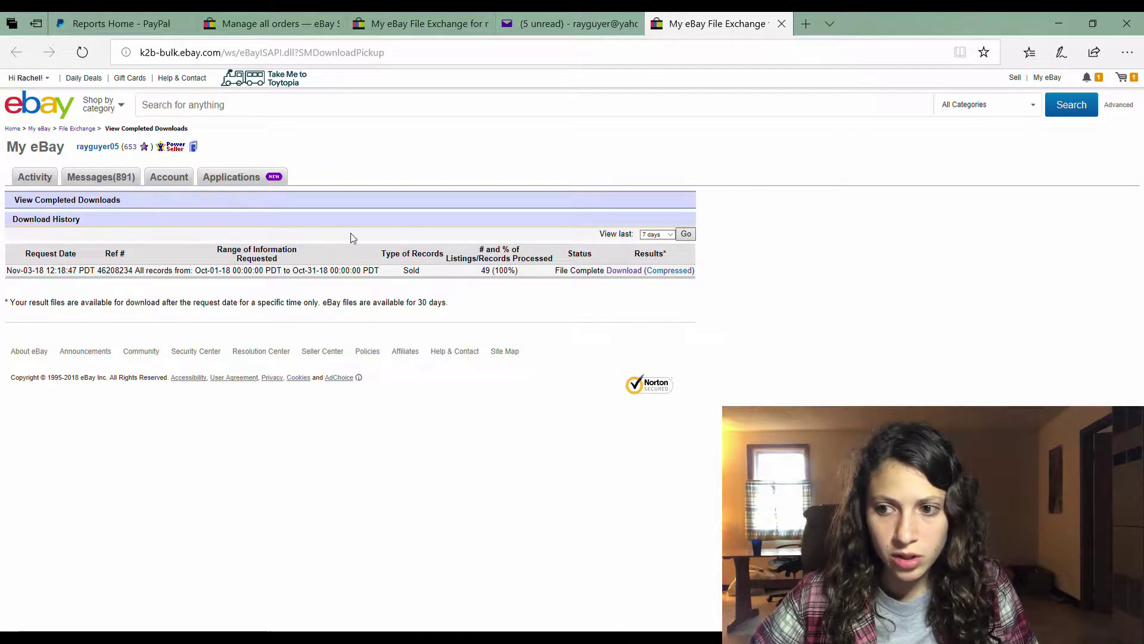
pyautogui.moveTo(1052, 78)
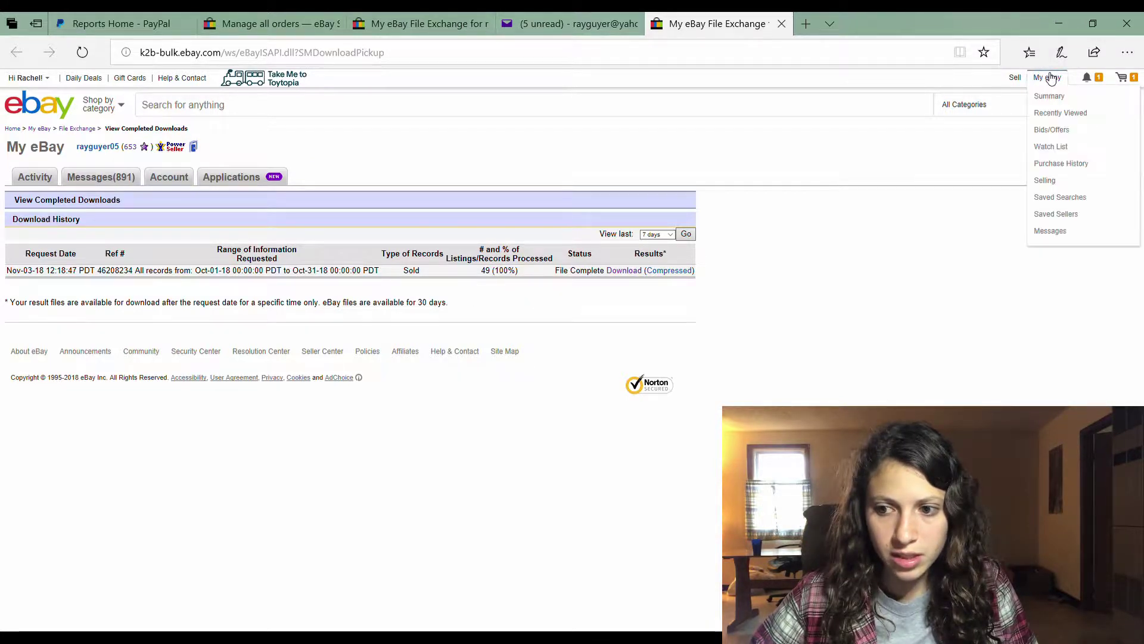
pyautogui.click(1052, 232)
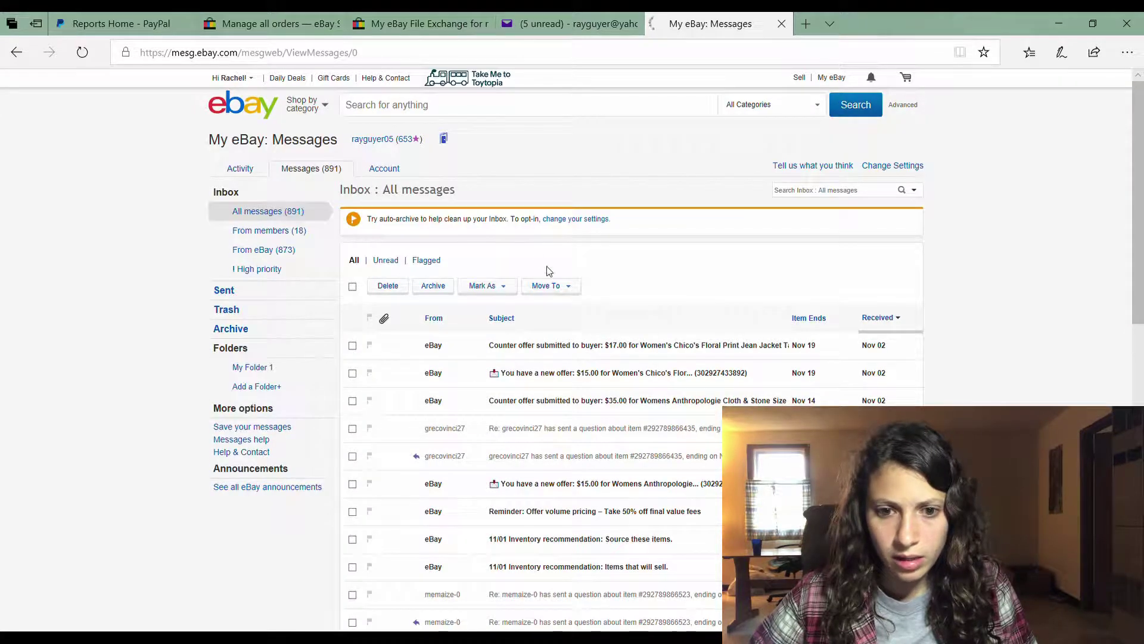
pyautogui.click(384, 223)
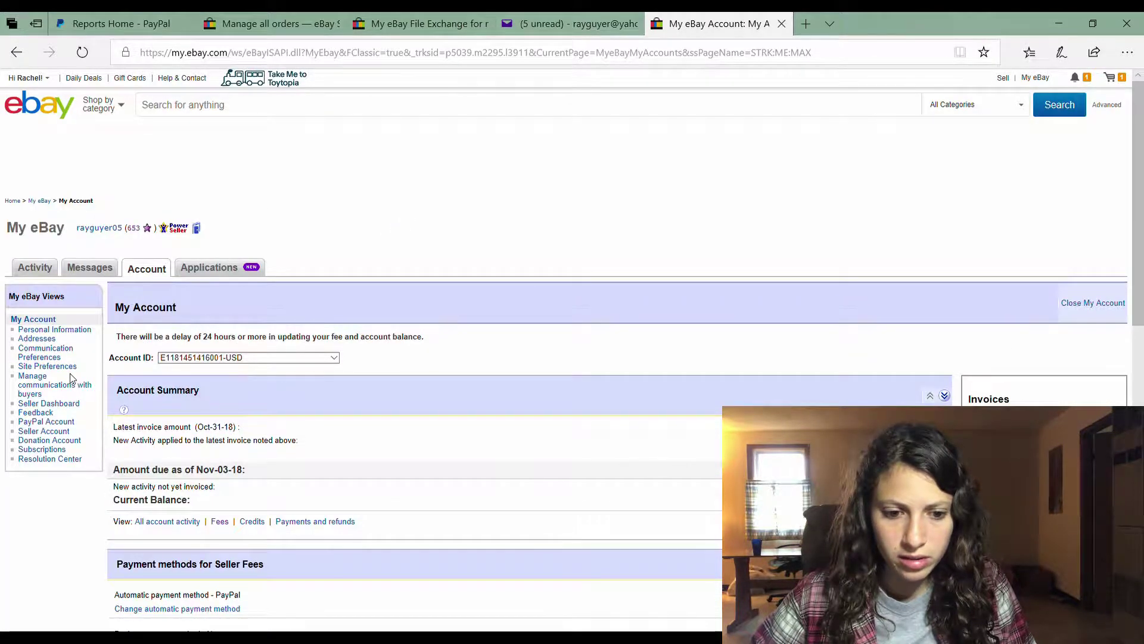
pyautogui.scroll(-2, 153, 357)
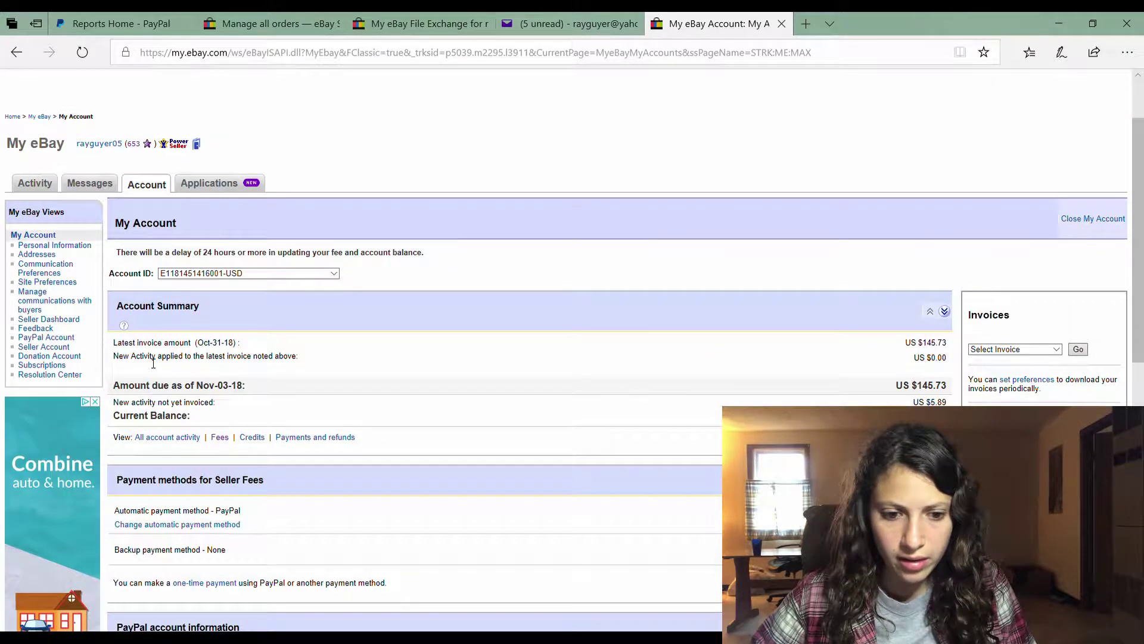
pyautogui.click(224, 441)
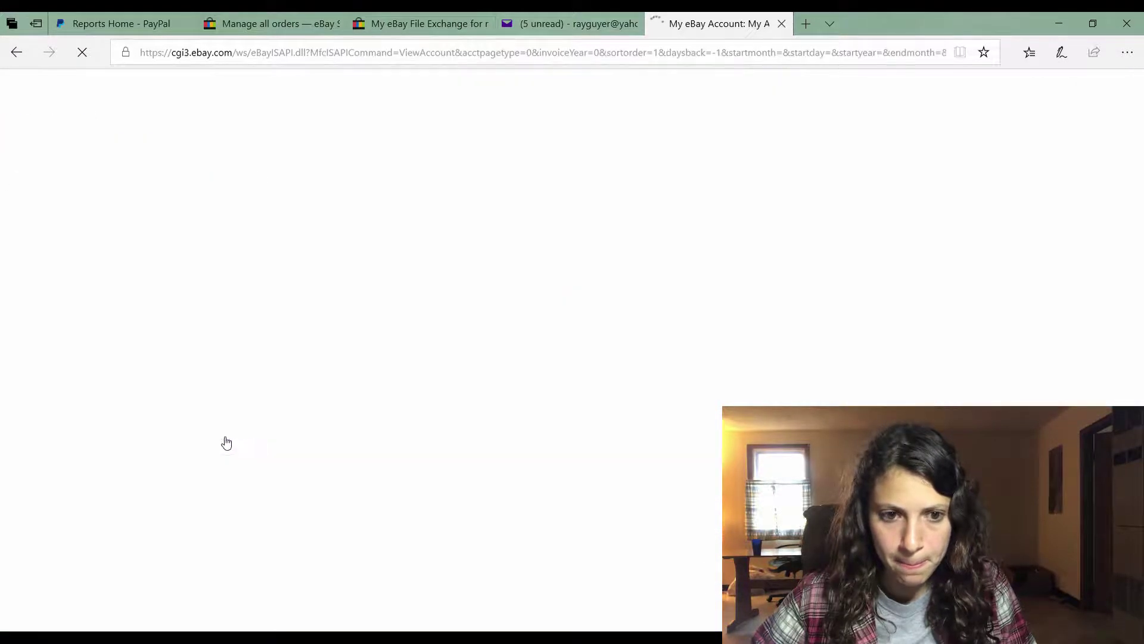
pyautogui.scroll(-4, 289, 432)
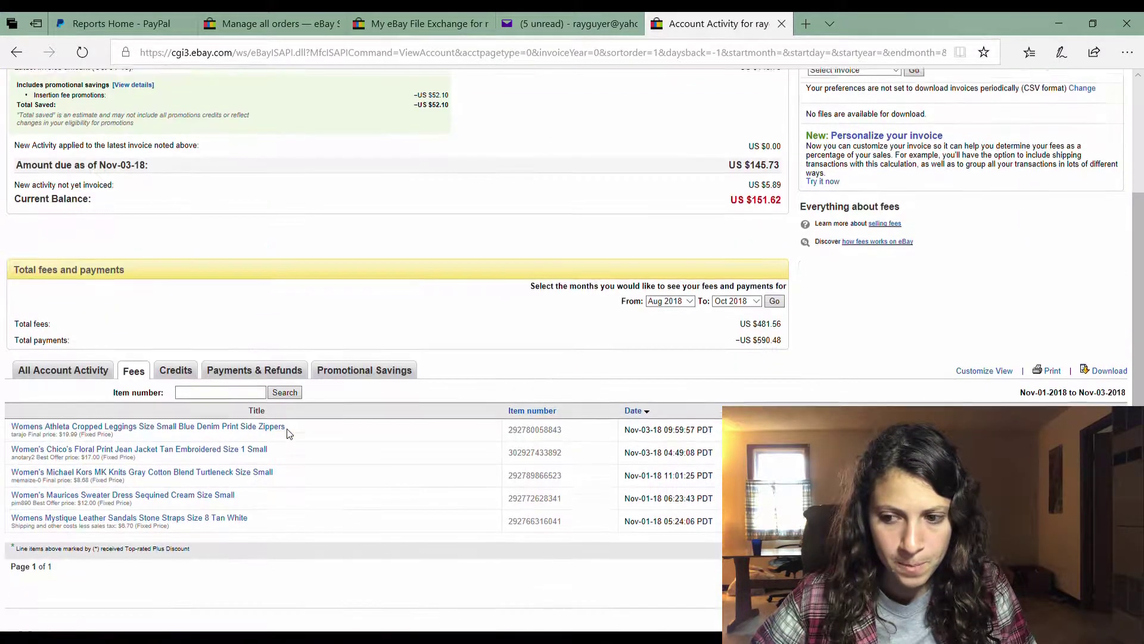
pyautogui.scroll(-2, 275, 453)
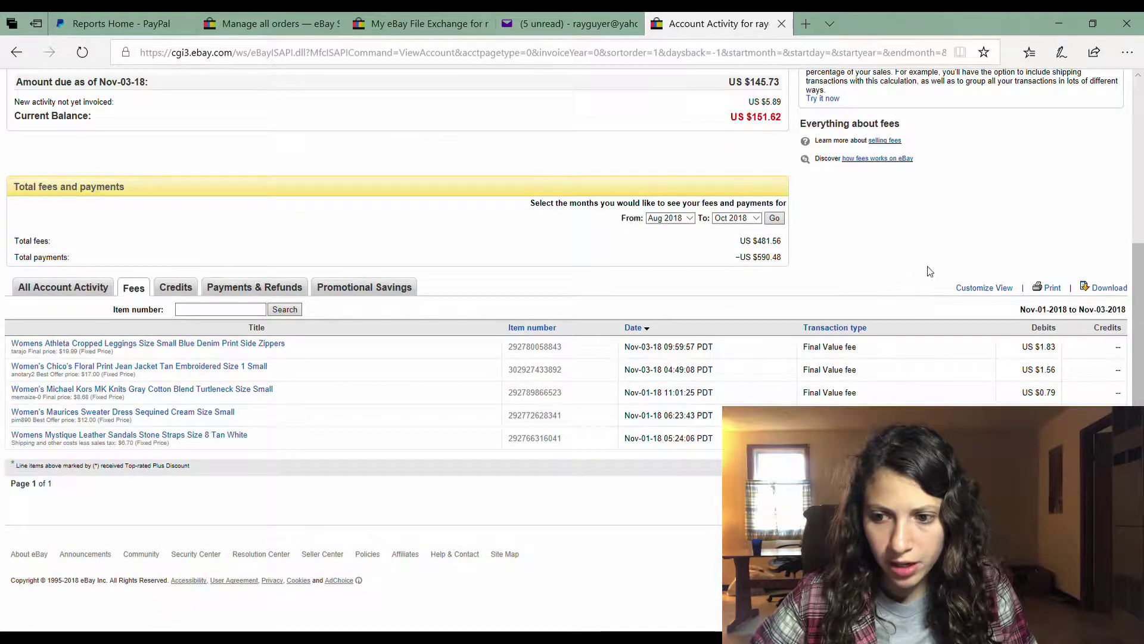
pyautogui.click(984, 288)
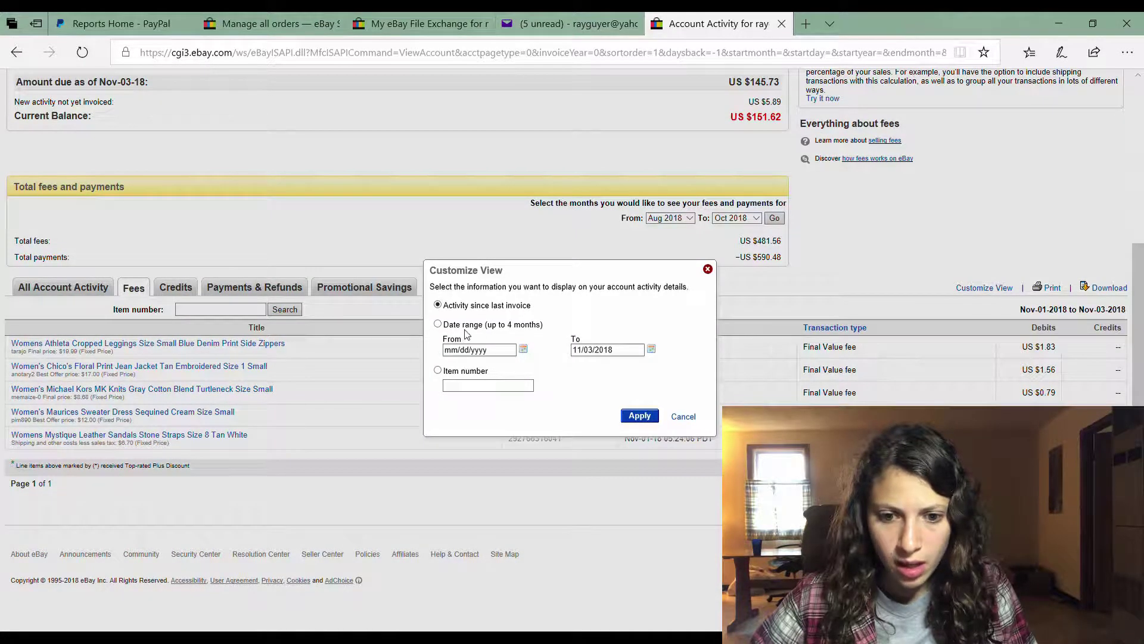
# - Filter the fee activity to the date range 10/01/2018 through 10/31/2018
pyautogui.click(438, 325)
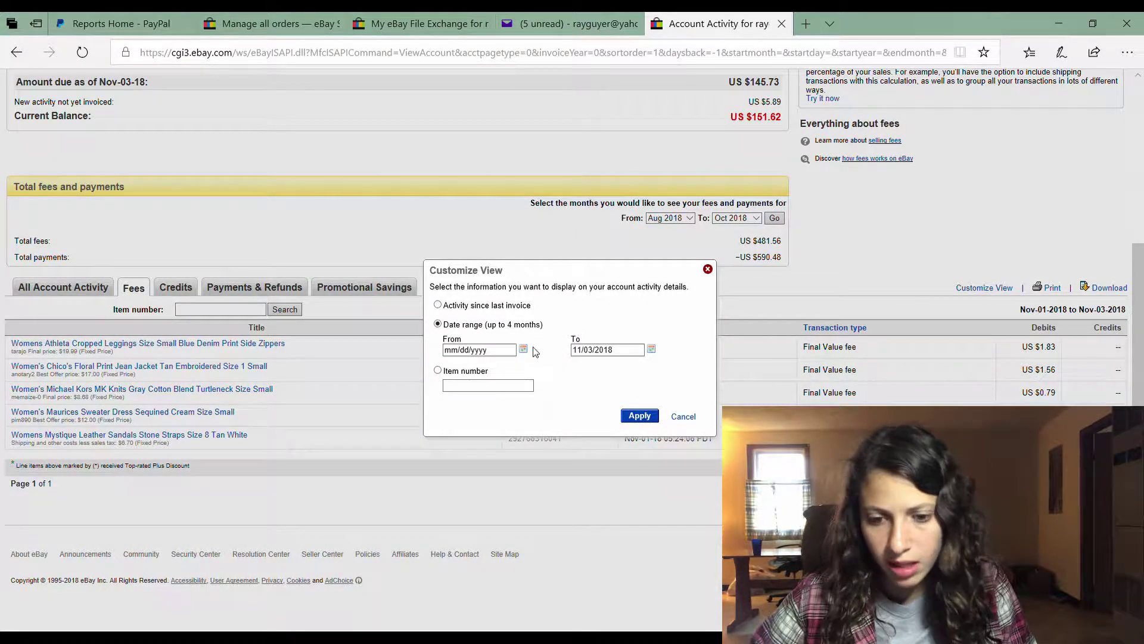
pyautogui.click(524, 350)
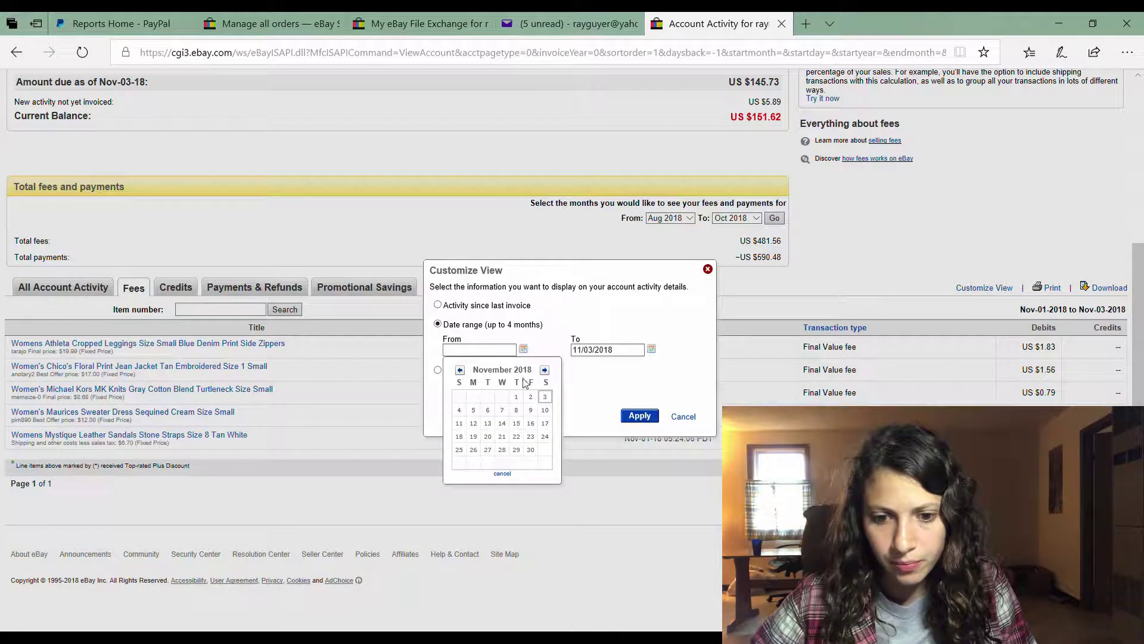
pyautogui.click(460, 370)
pyautogui.click(473, 397)
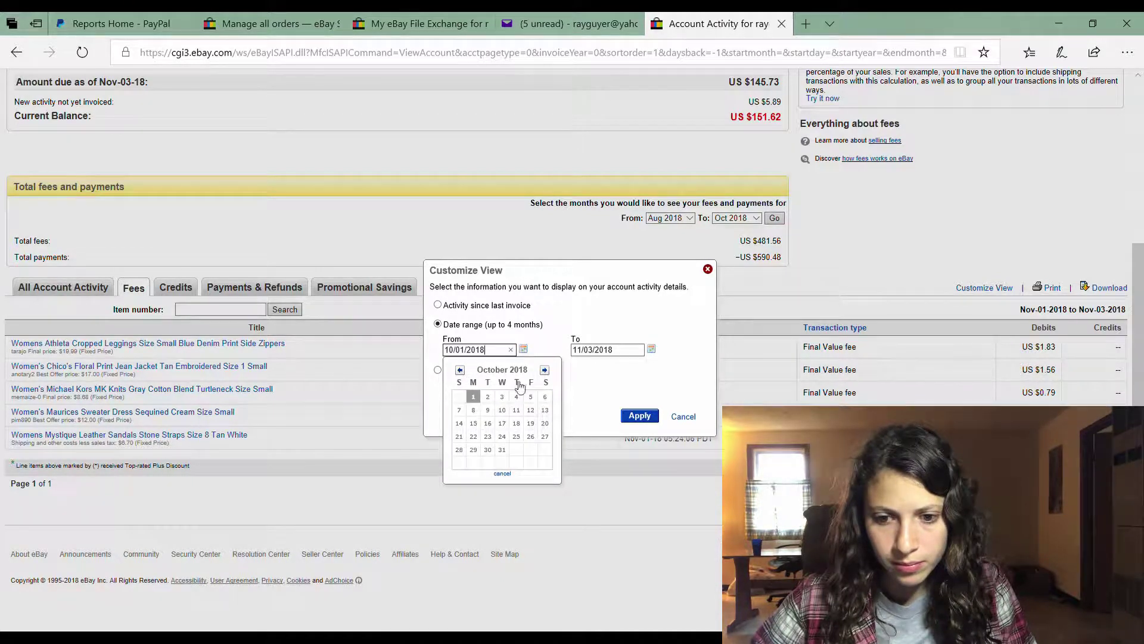
pyautogui.click(652, 349)
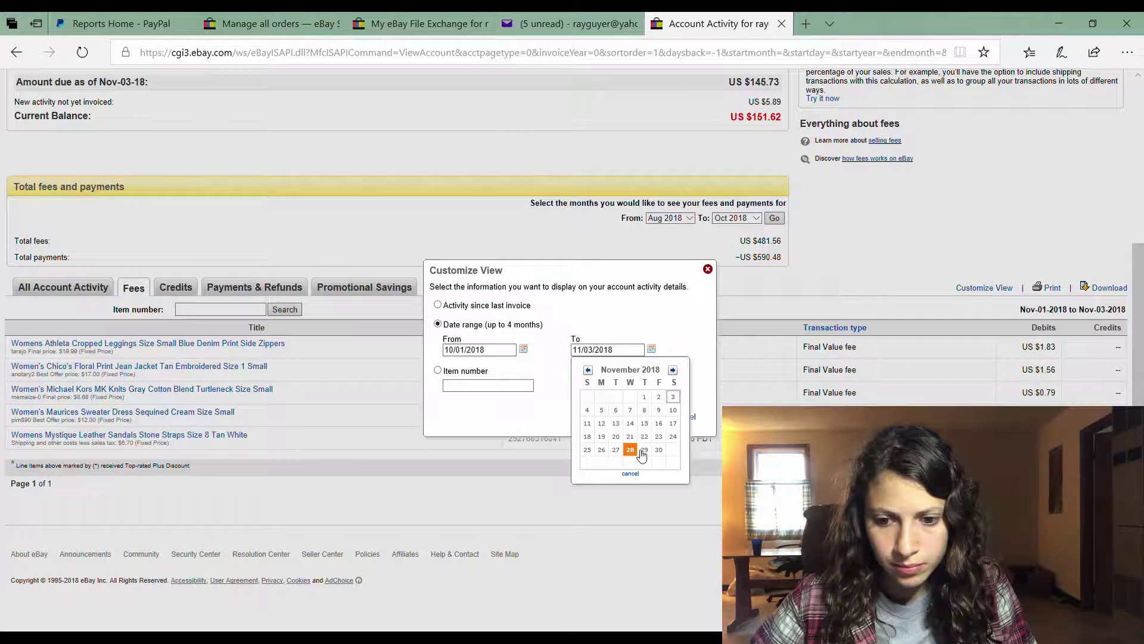
pyautogui.click(588, 370)
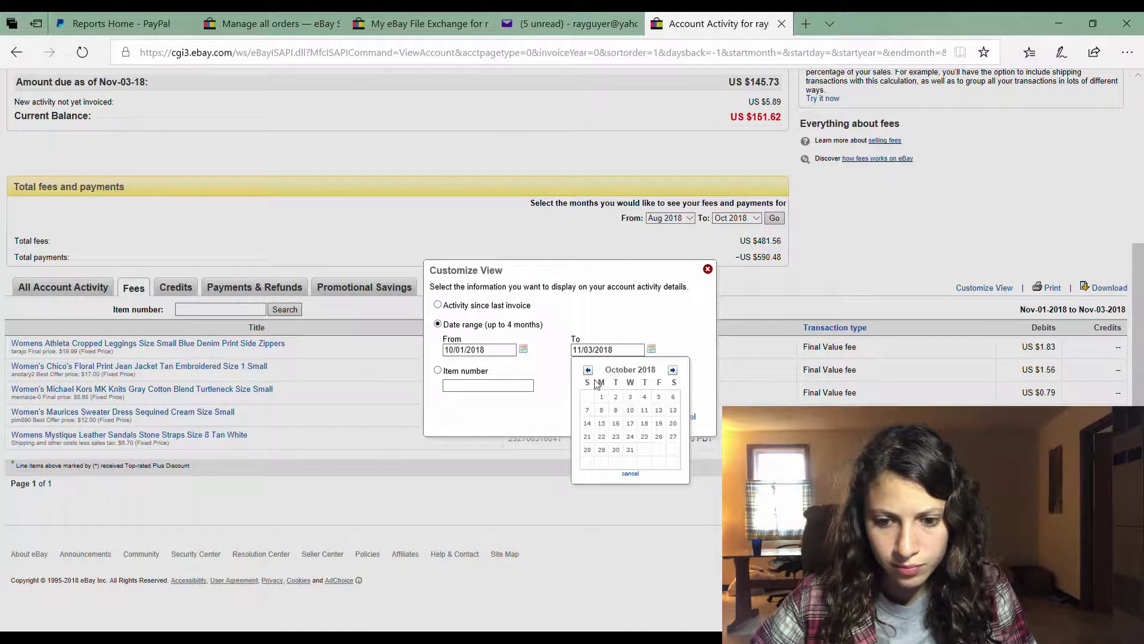
pyautogui.click(638, 452)
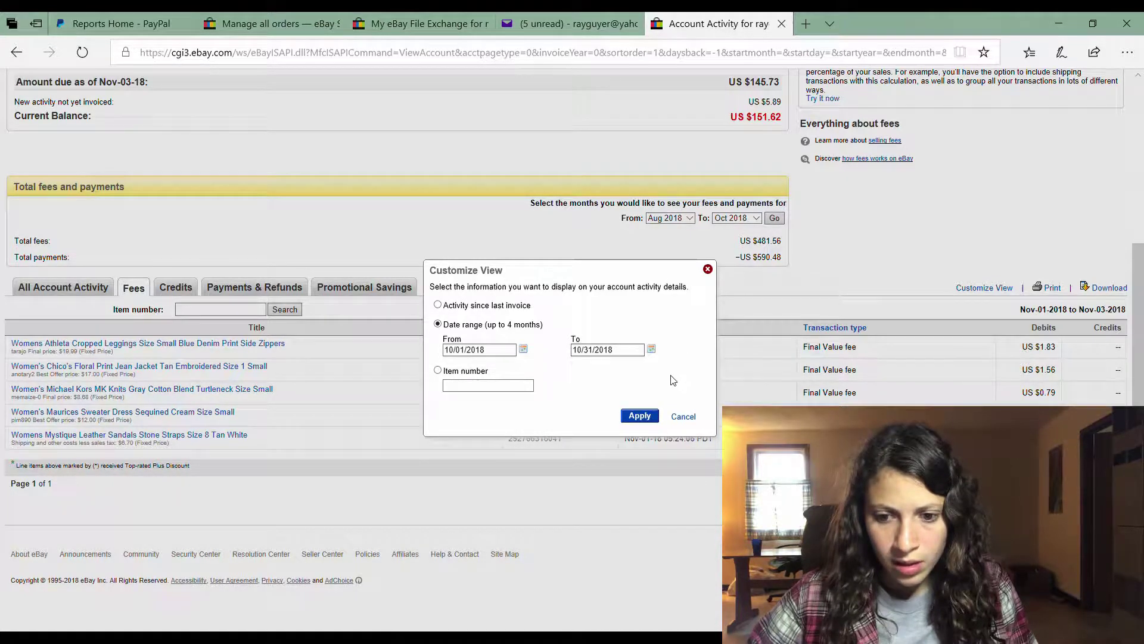
pyautogui.click(652, 416)
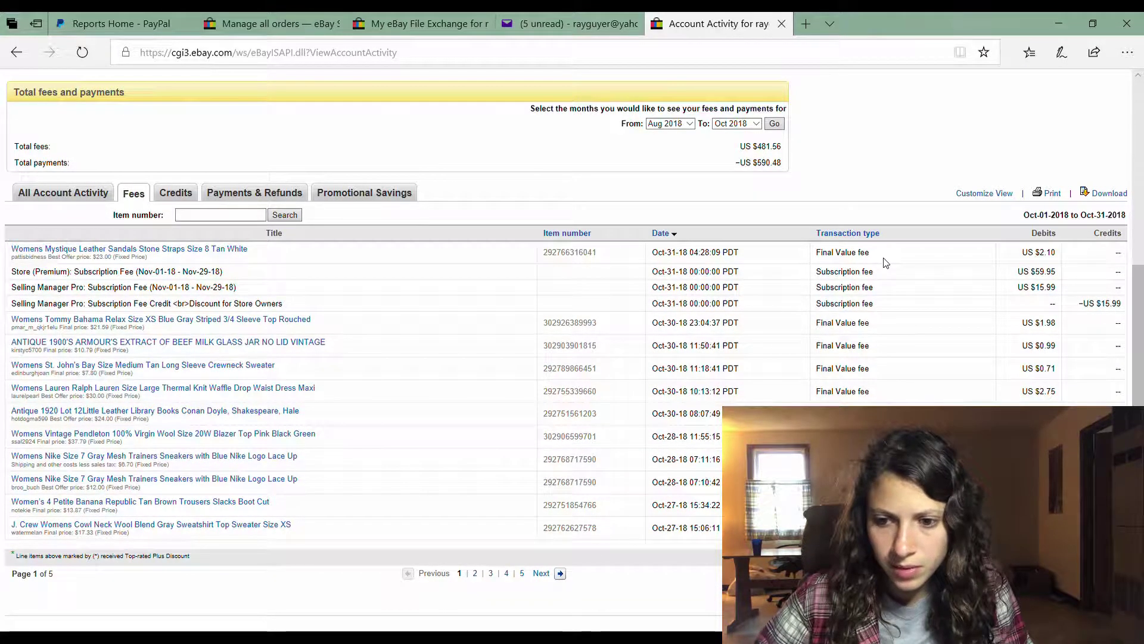
pyautogui.scroll(1, 885, 263)
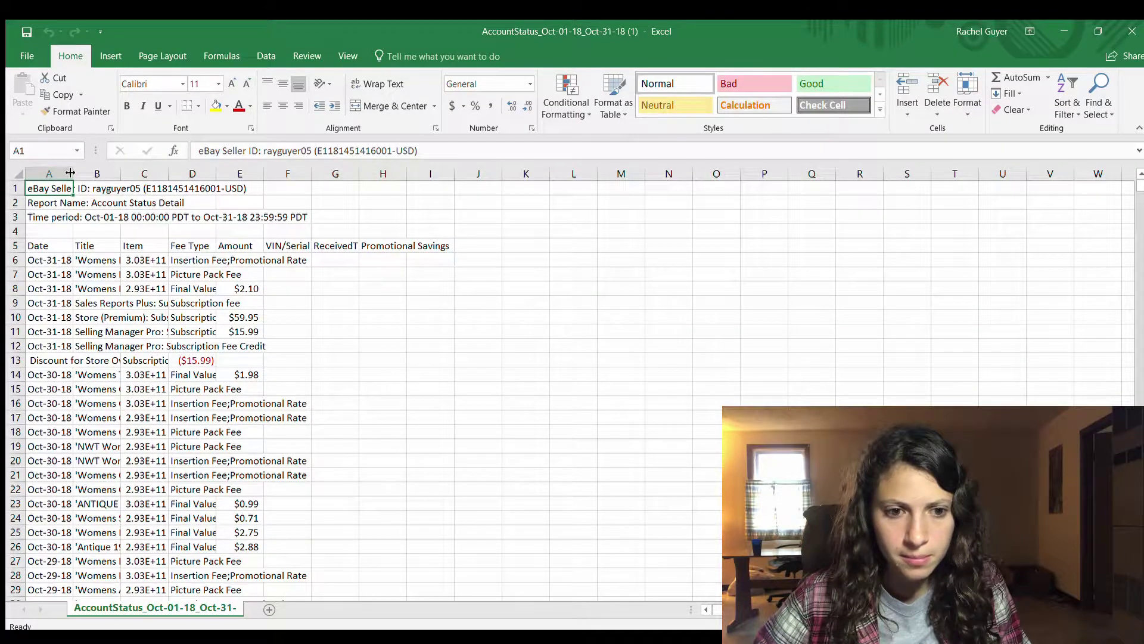
# - Autofit column A, then give every column of the fee sheet one uniform wider width
pyautogui.moveTo(70, 193); pyautogui.dragTo(57, 216)
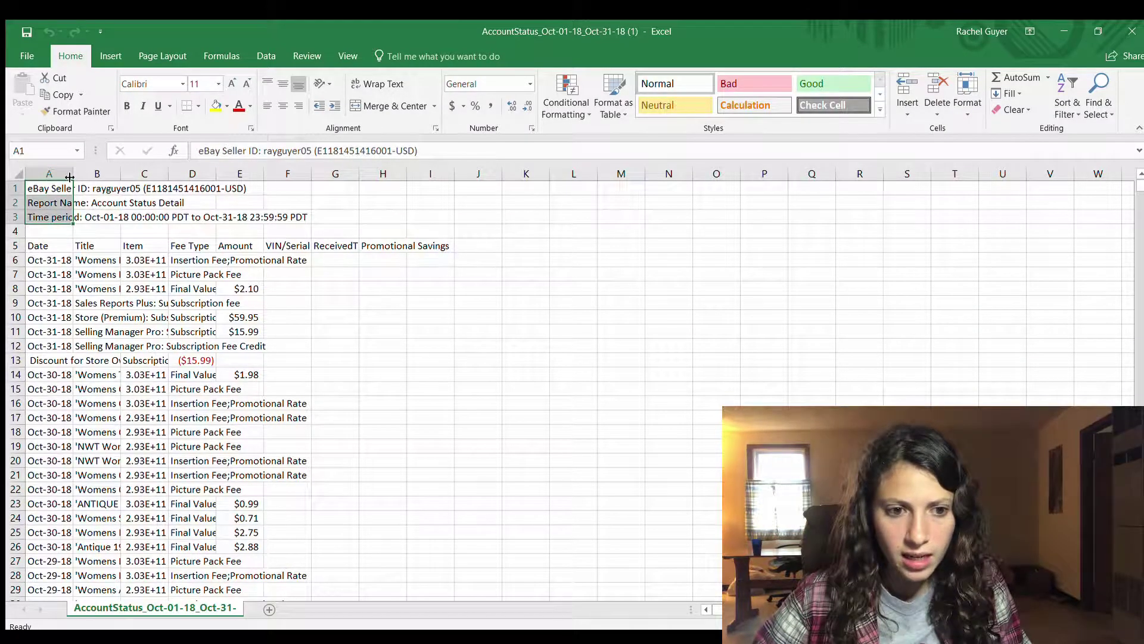
pyautogui.doubleClick(73, 174)
pyautogui.click(17, 174)
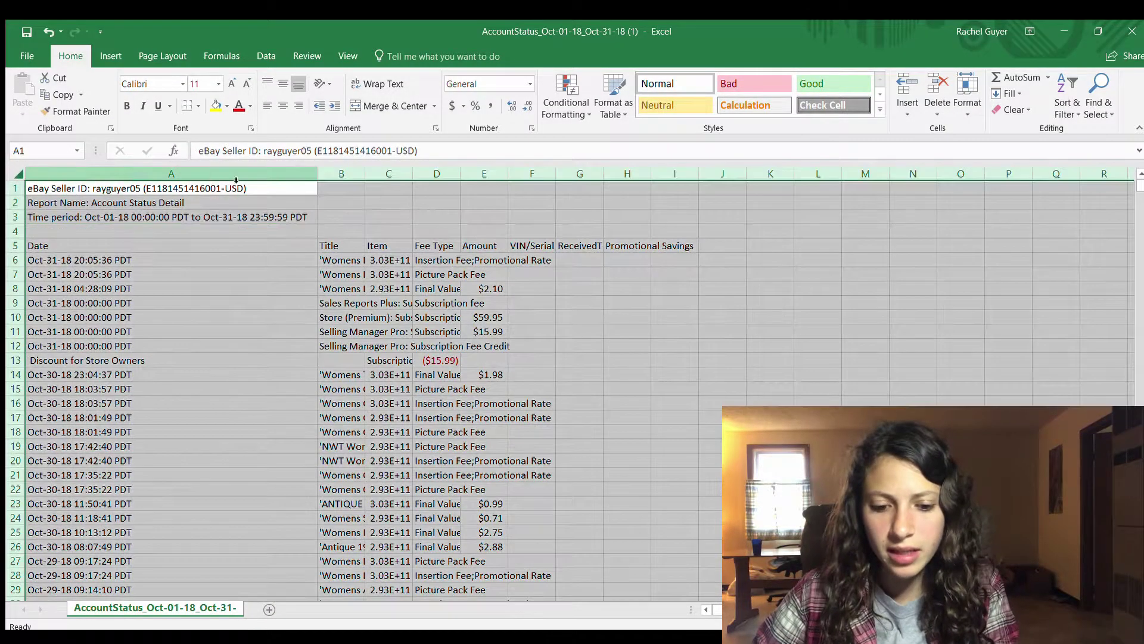
pyautogui.doubleClick(321, 174)
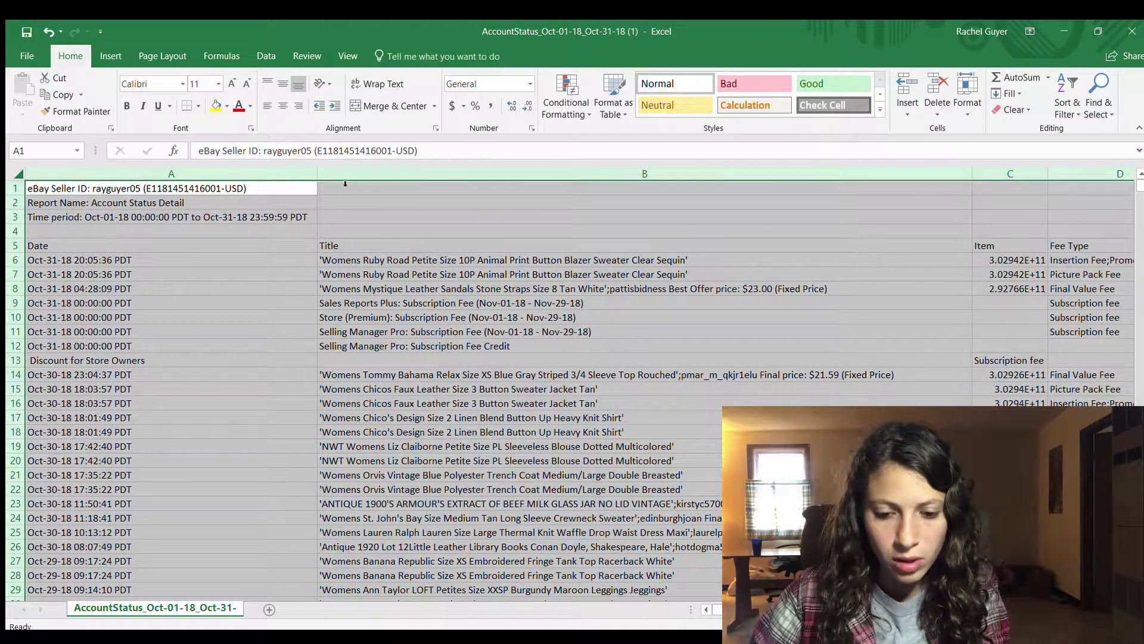
pyautogui.moveTo(178, 181); pyautogui.dragTo(161, 180)
pyautogui.doubleClick(176, 609)
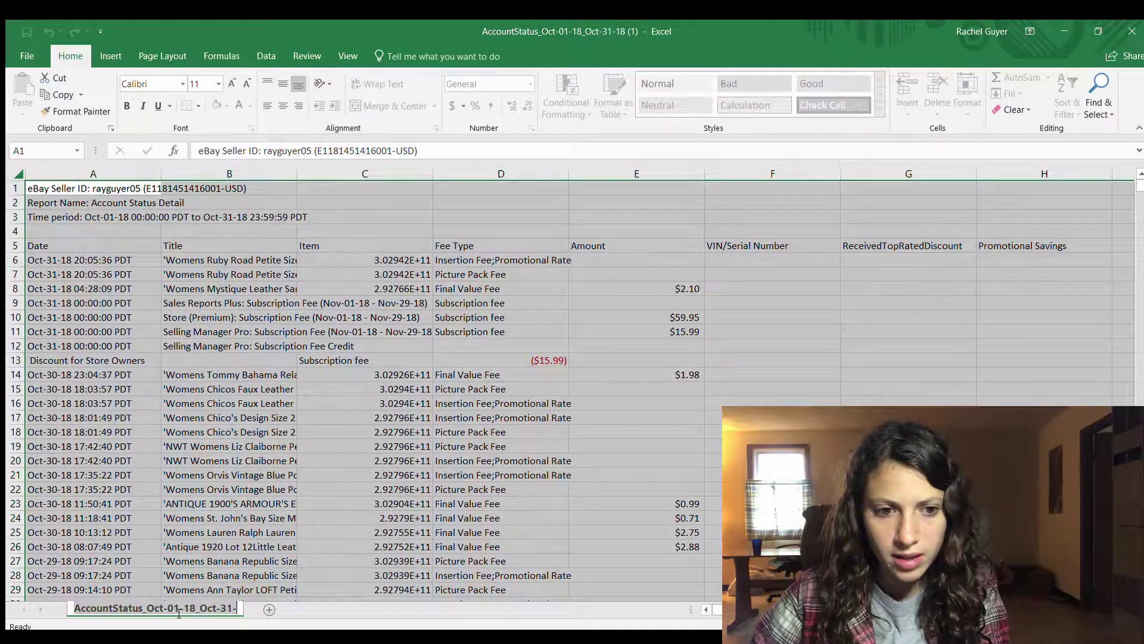
# - Name the sheet tab 'Ebay Sales'
pyautogui.write('Ebay Sales')
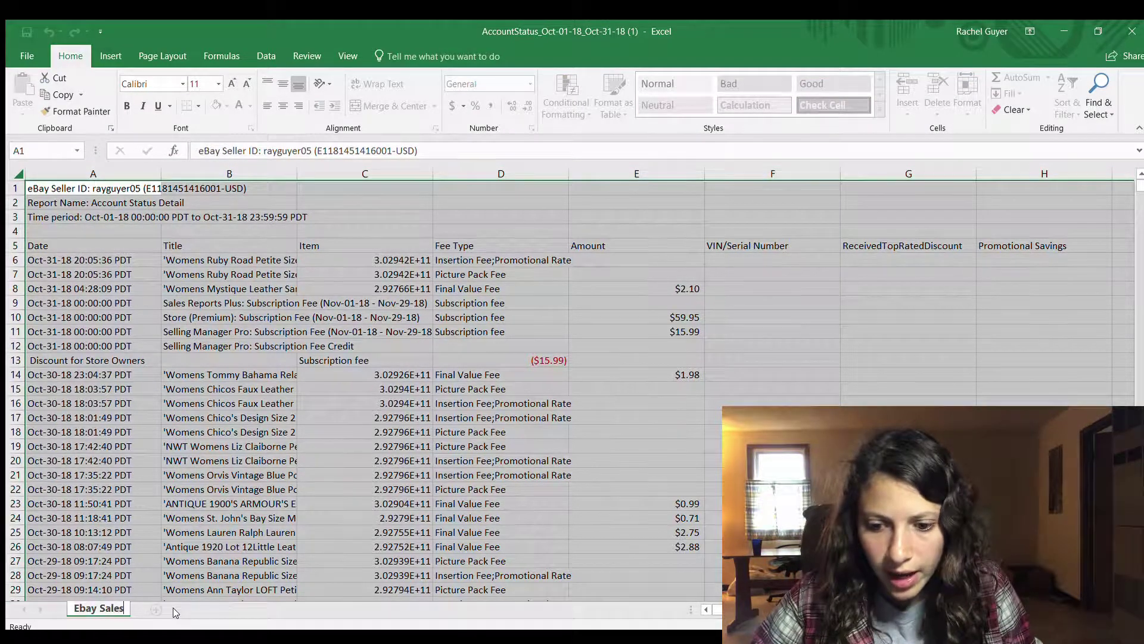
pyautogui.press('Return')
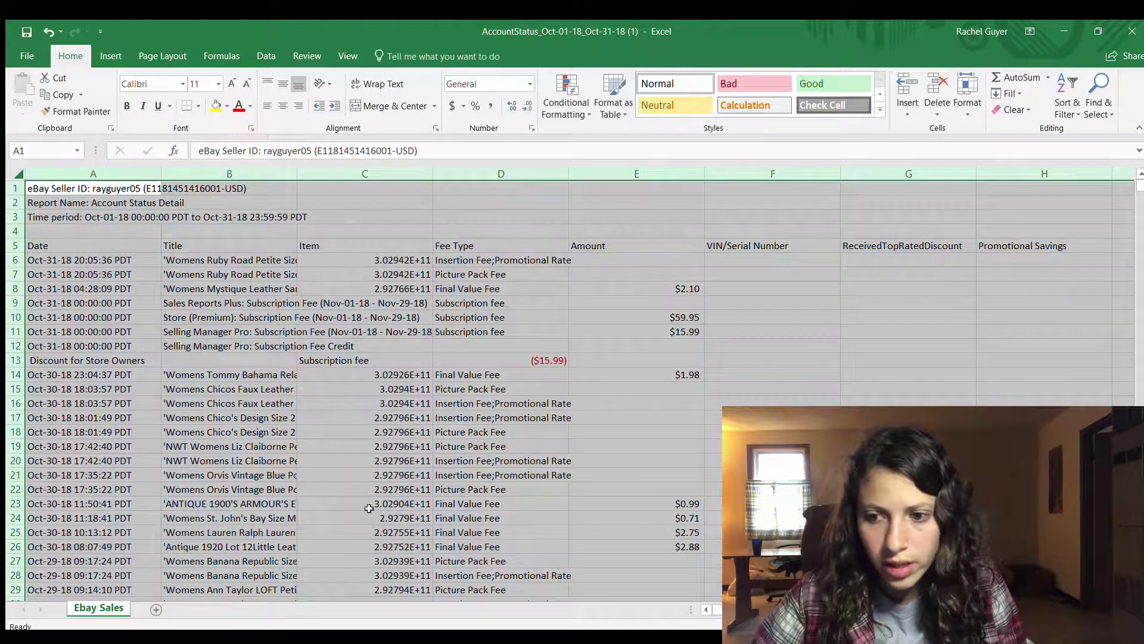
pyautogui.click(397, 375)
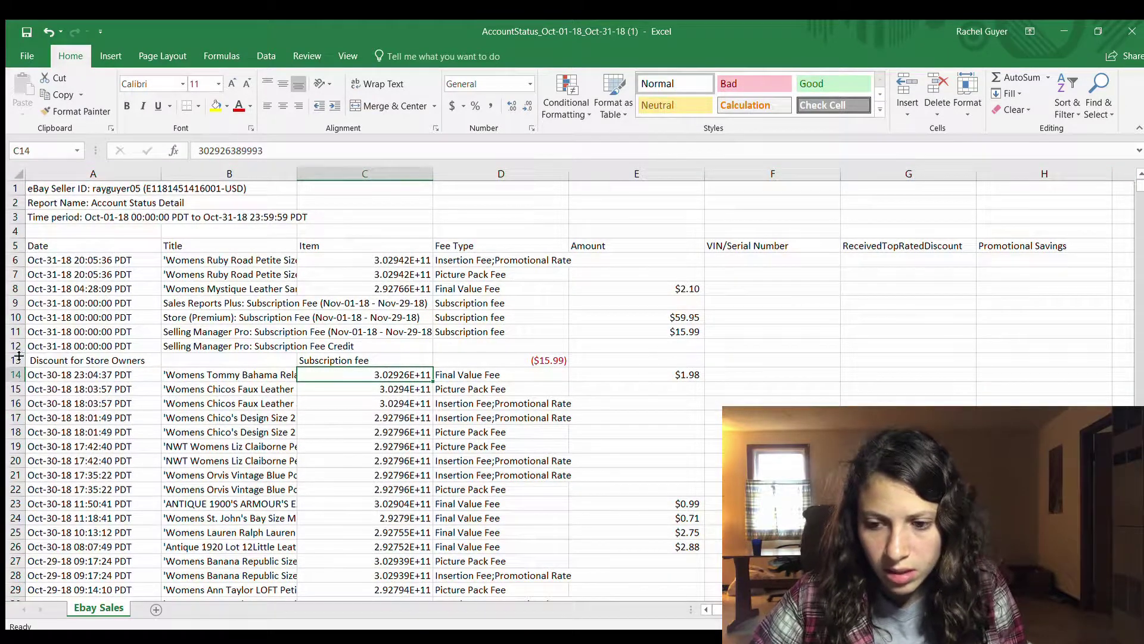
# - Delete the subscription fee rows 9 through 13
pyautogui.moveTo(18, 361); pyautogui.dragTo(19, 308)
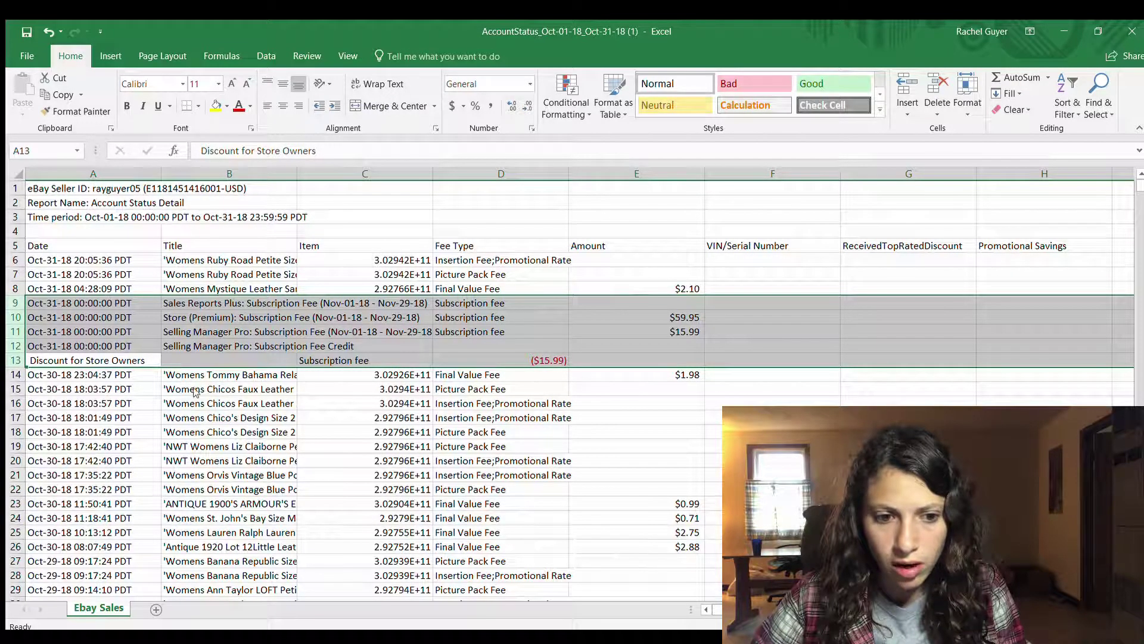
pyautogui.hotkey('ctrl', '-')
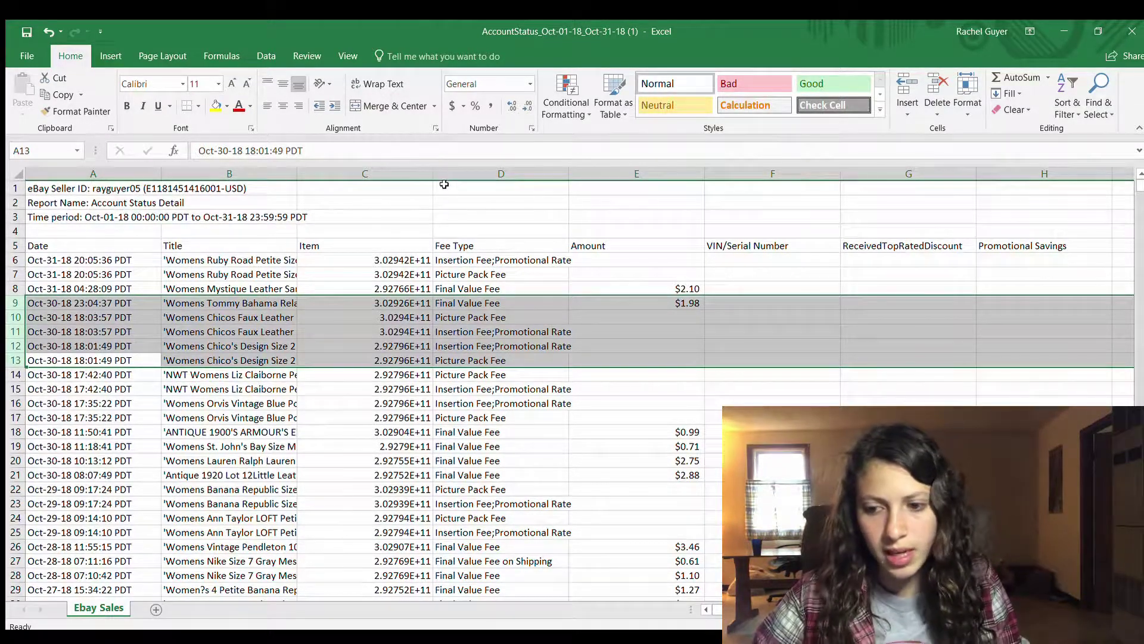
pyautogui.click(10, 174)
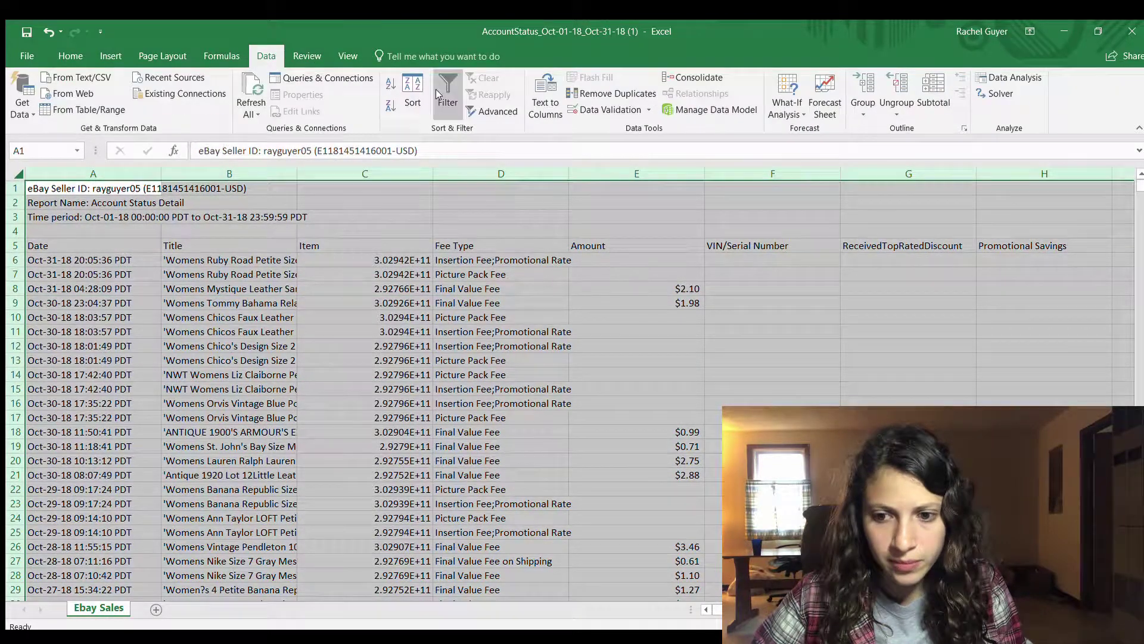
# - Sort rows by Fee Type and clear everything below the Final Value Fee on Shipping rows
pyautogui.click(415, 96)
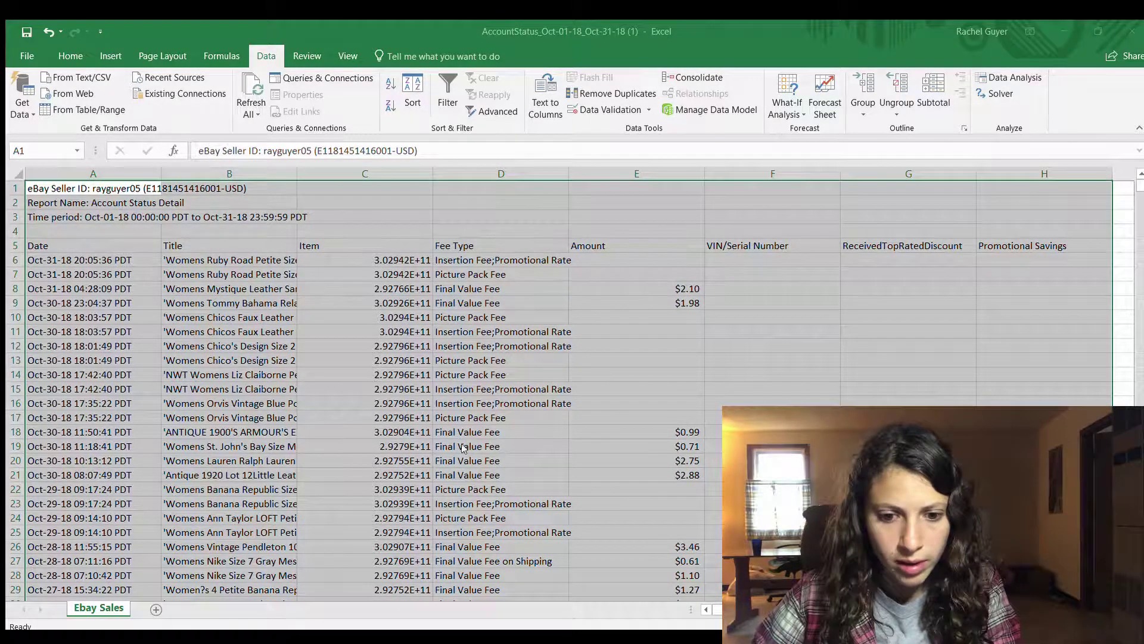
pyautogui.press('Return')
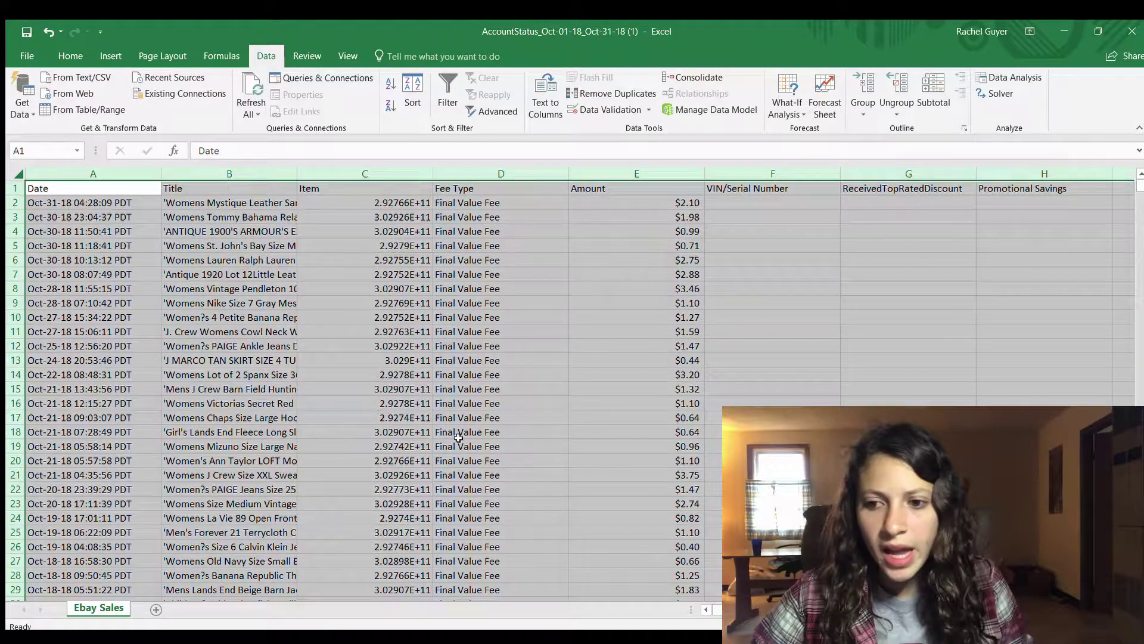
pyautogui.scroll(-15, 489, 407)
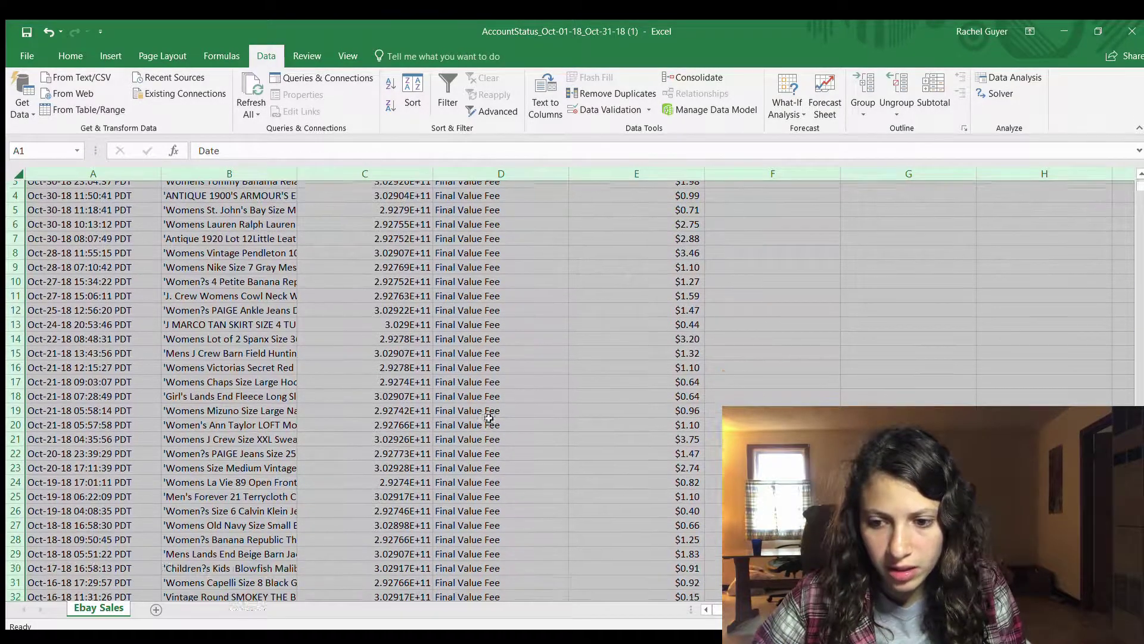
pyautogui.scroll(-4, 489, 417)
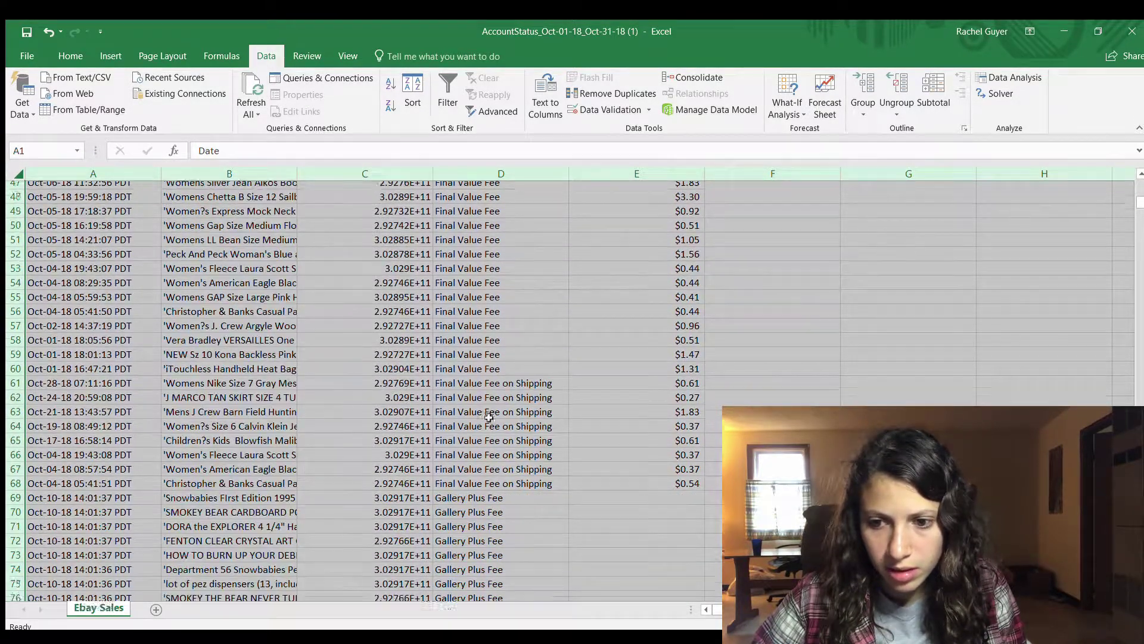
pyautogui.scroll(-1, 489, 417)
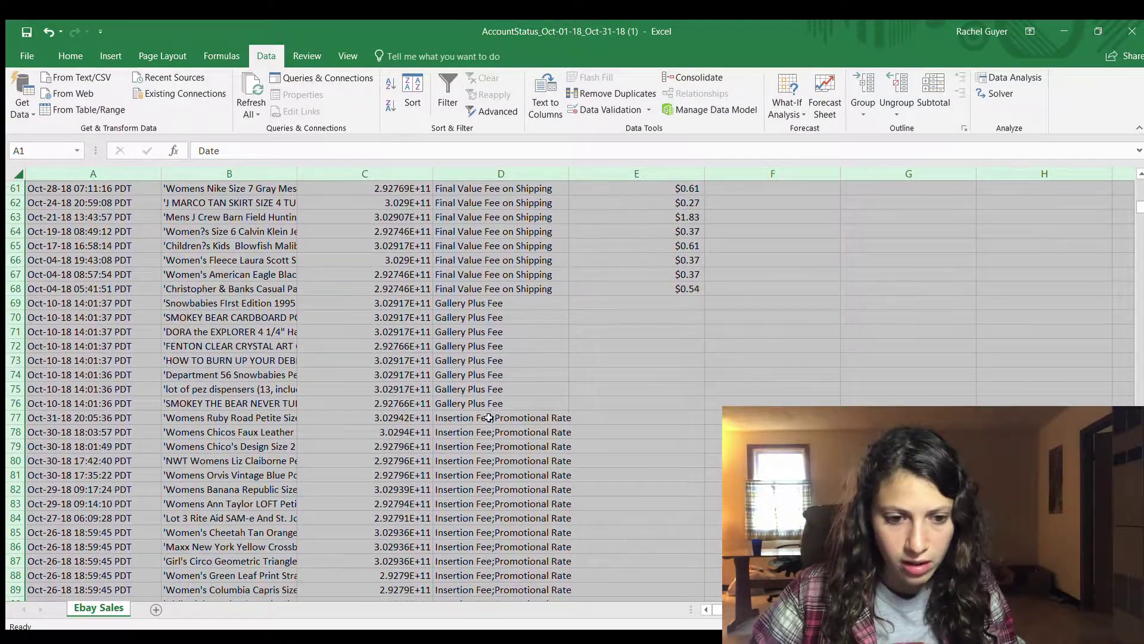
pyautogui.moveTo(15, 317); pyautogui.dragTo(15, 576)
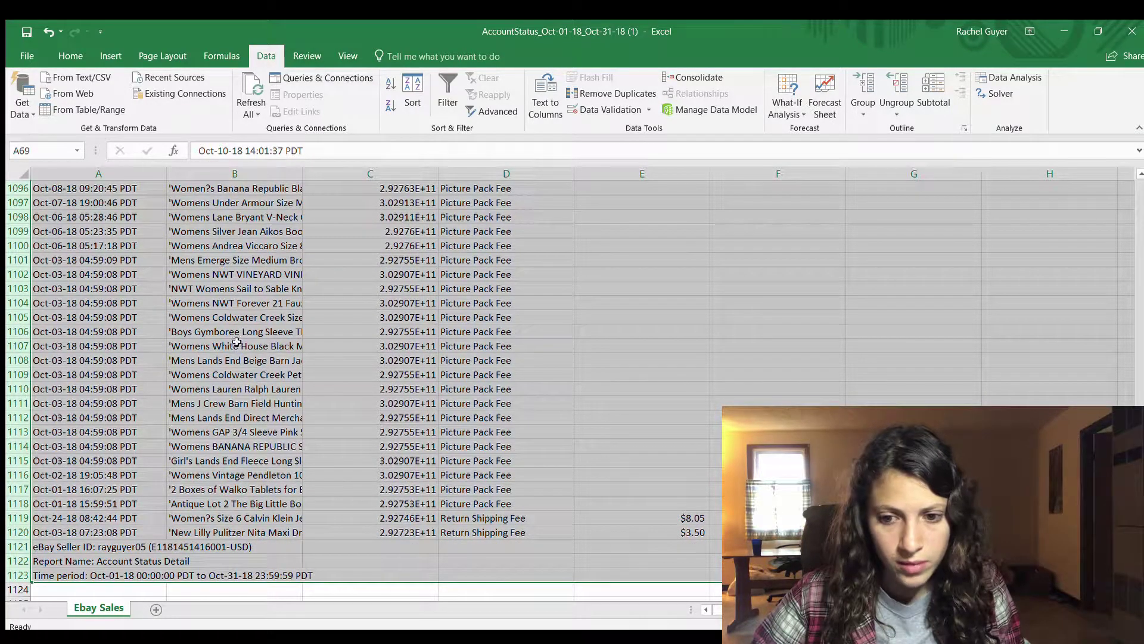
pyautogui.press('Delete')
# - Enter =SUM(E2:E68) in E70 to total the final value fees at $81.02
pyautogui.click(668, 409)
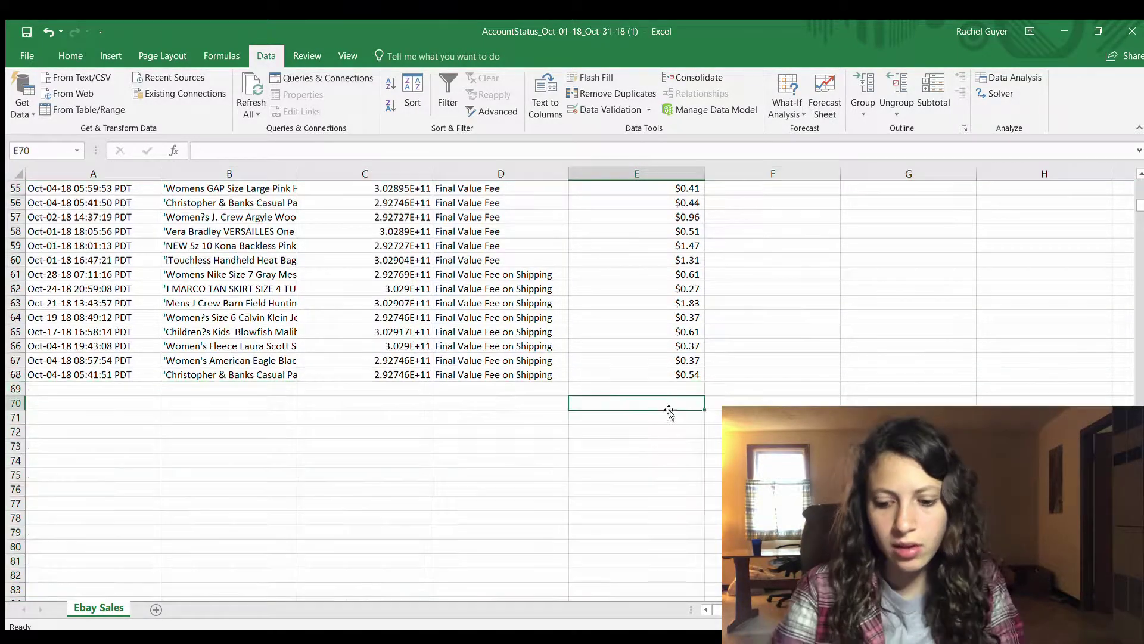
pyautogui.write('=SUM(')
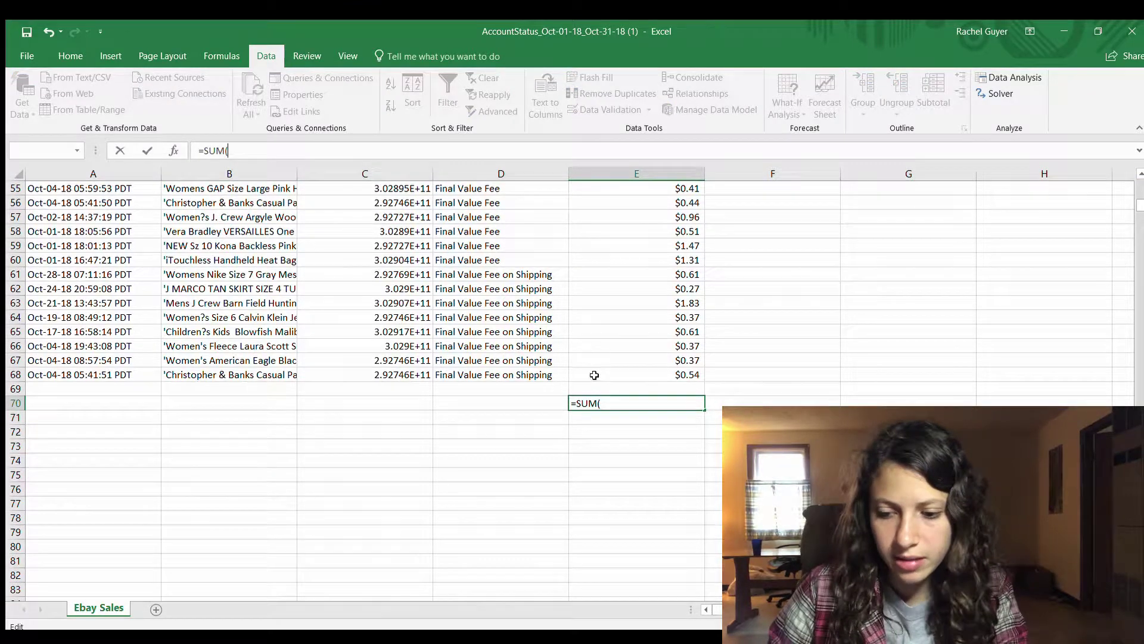
pyautogui.moveTo(595, 375); pyautogui.dragTo(584, 203)
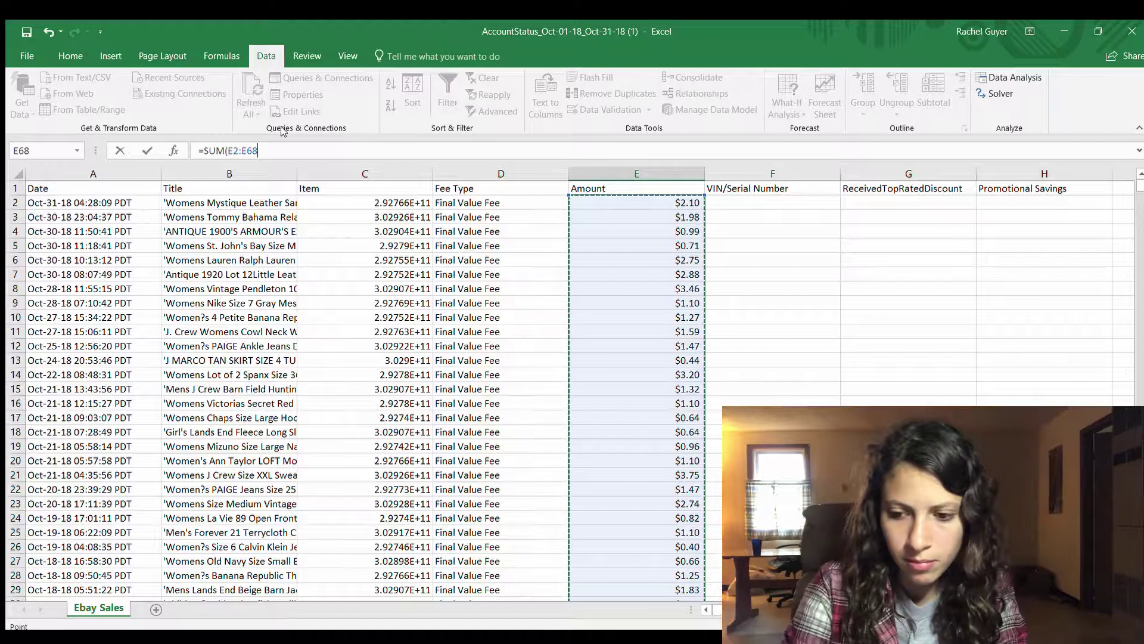
pyautogui.press('Return')
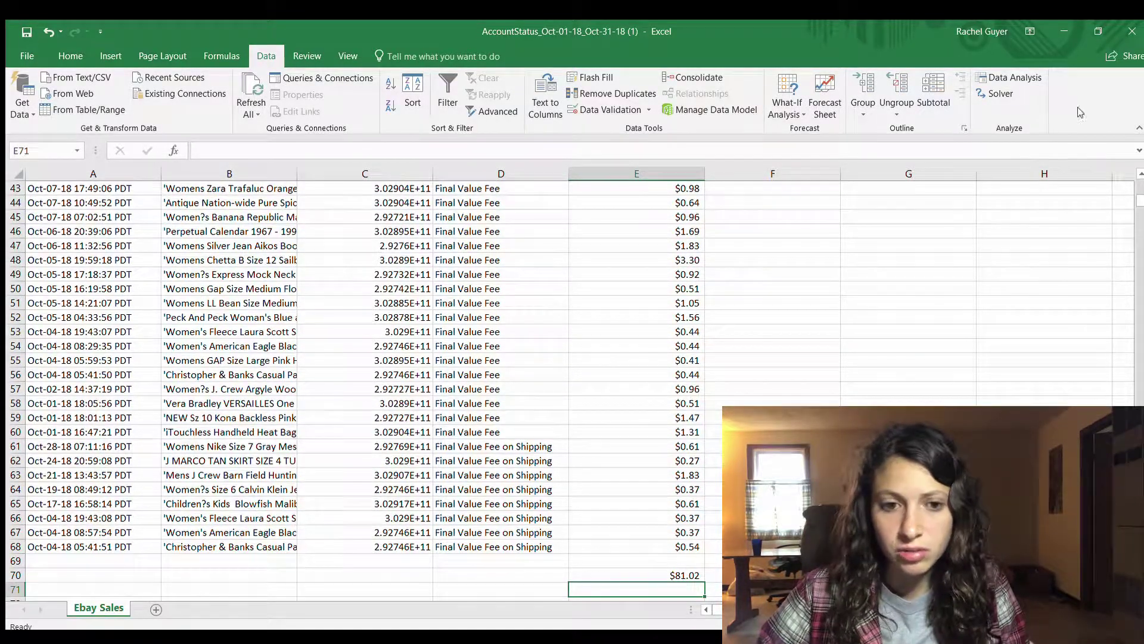
pyautogui.hotkey('alt', 'Tab')
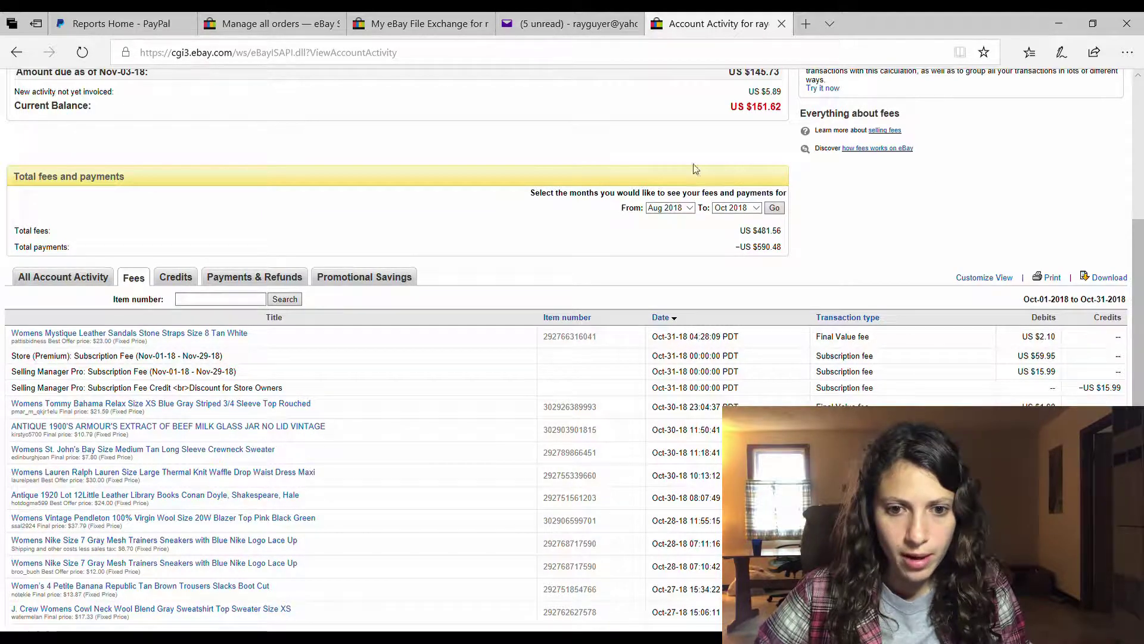
# - Navigate from PayPal's full activity list through Statements to Quick Reports
pyautogui.click(113, 23)
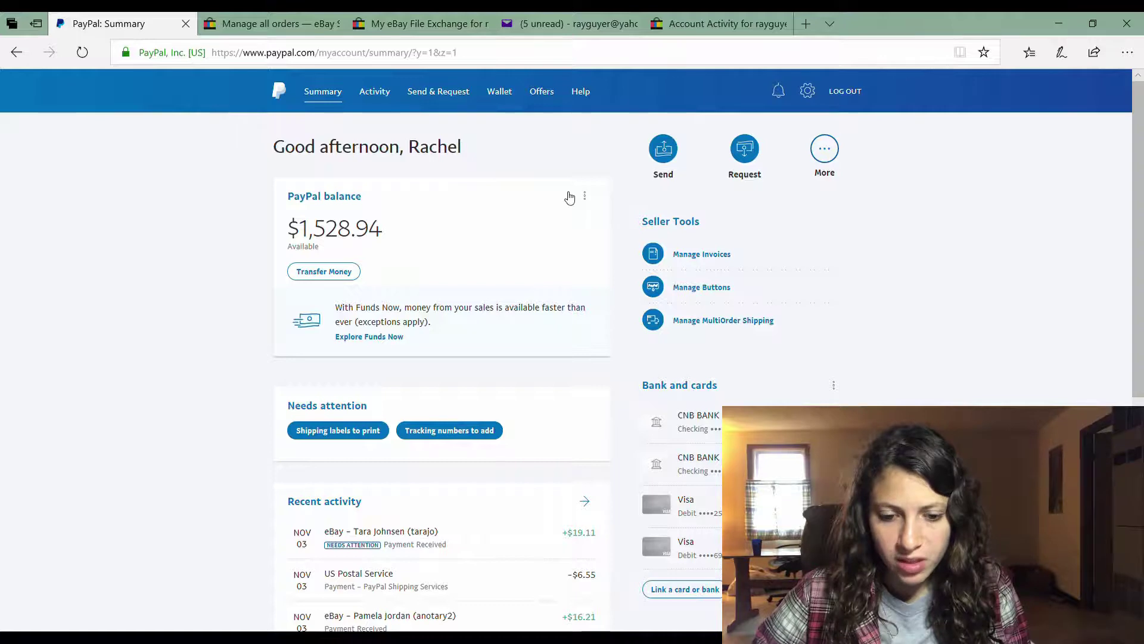
pyautogui.scroll(-6, 493, 555)
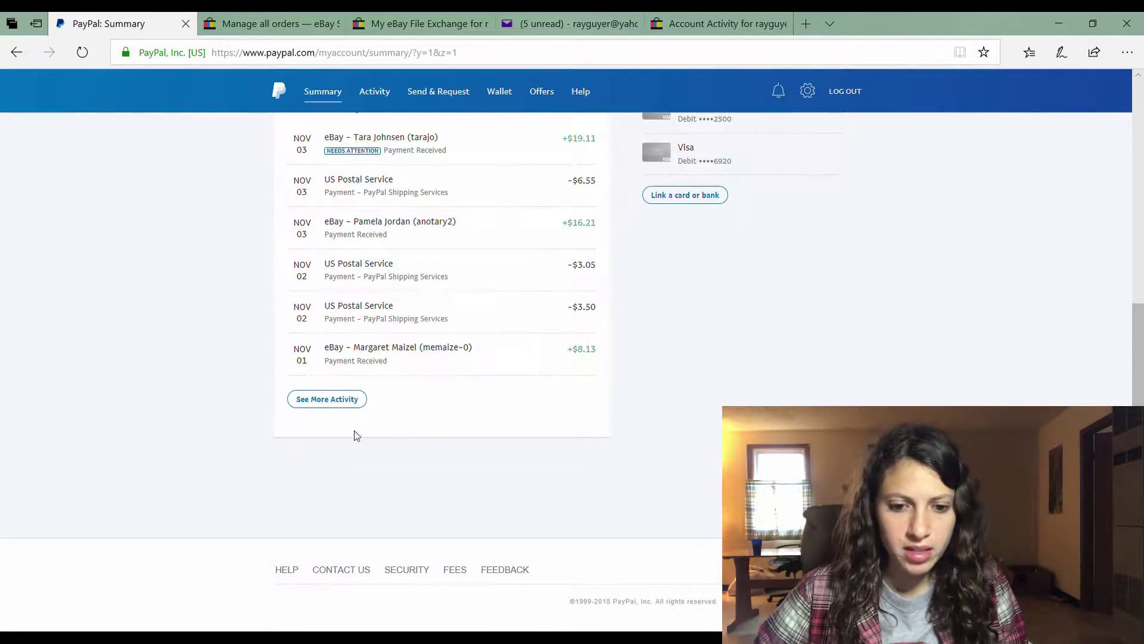
pyautogui.click(349, 404)
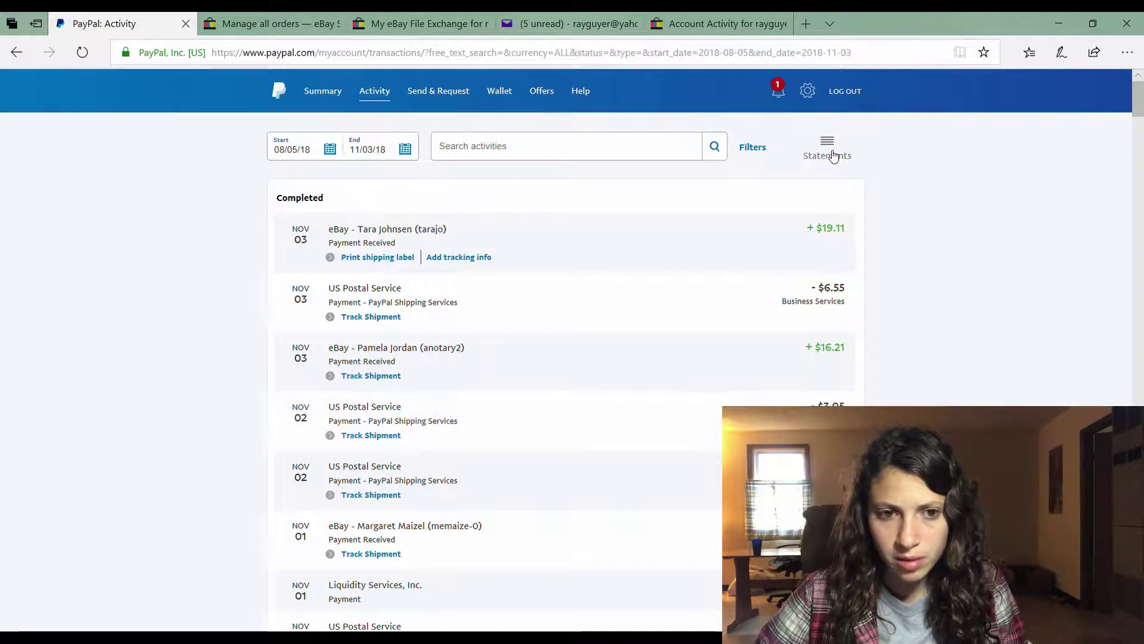
pyautogui.click(830, 154)
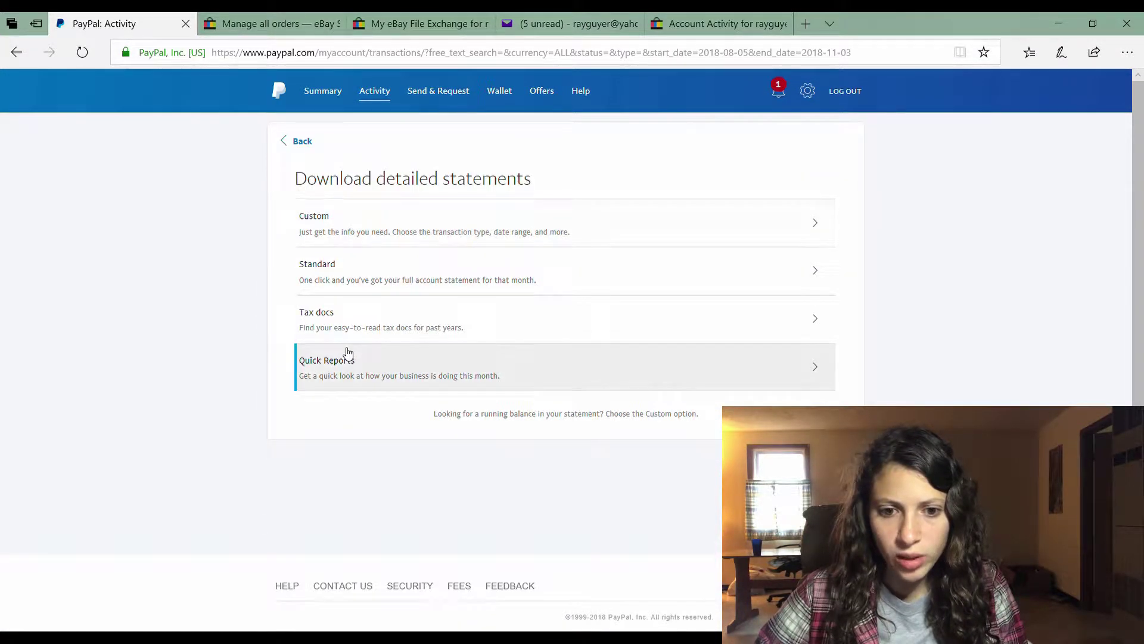
pyautogui.click(425, 232)
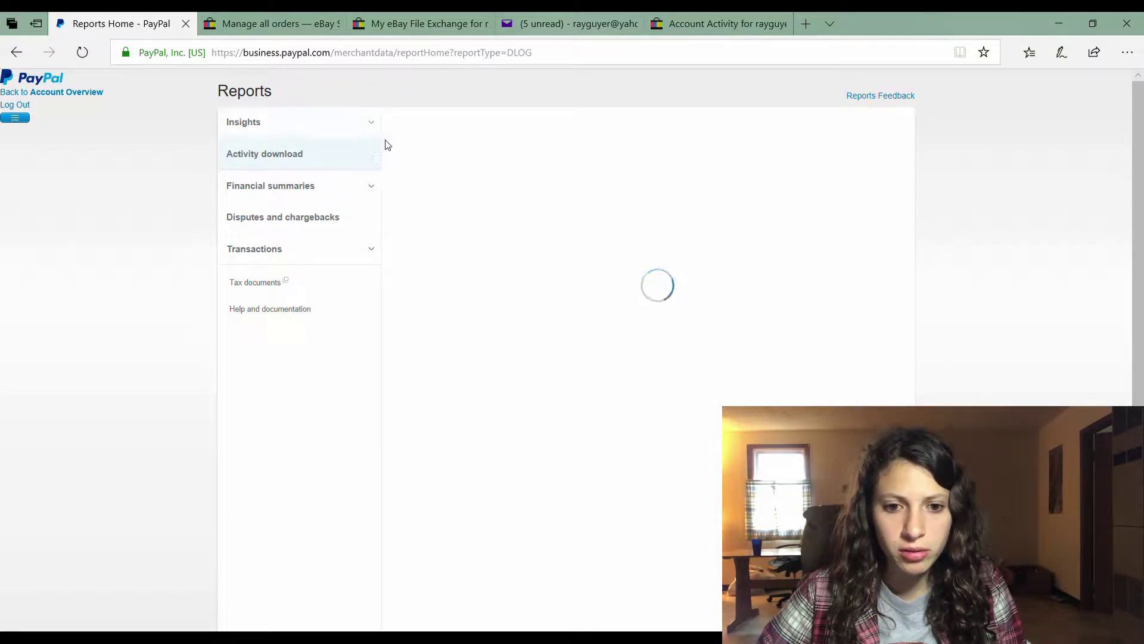
# - Browse the past-30-days Sales Insights charts and map, then switch to Financial summaries
pyautogui.click(269, 132)
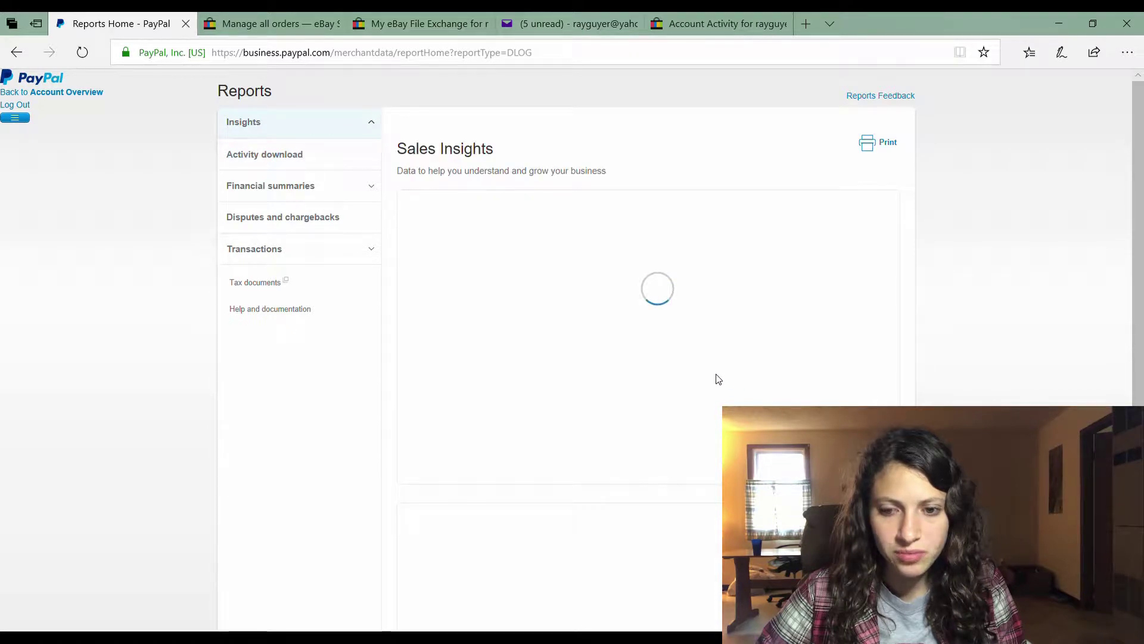
pyautogui.scroll(-3, 709, 381)
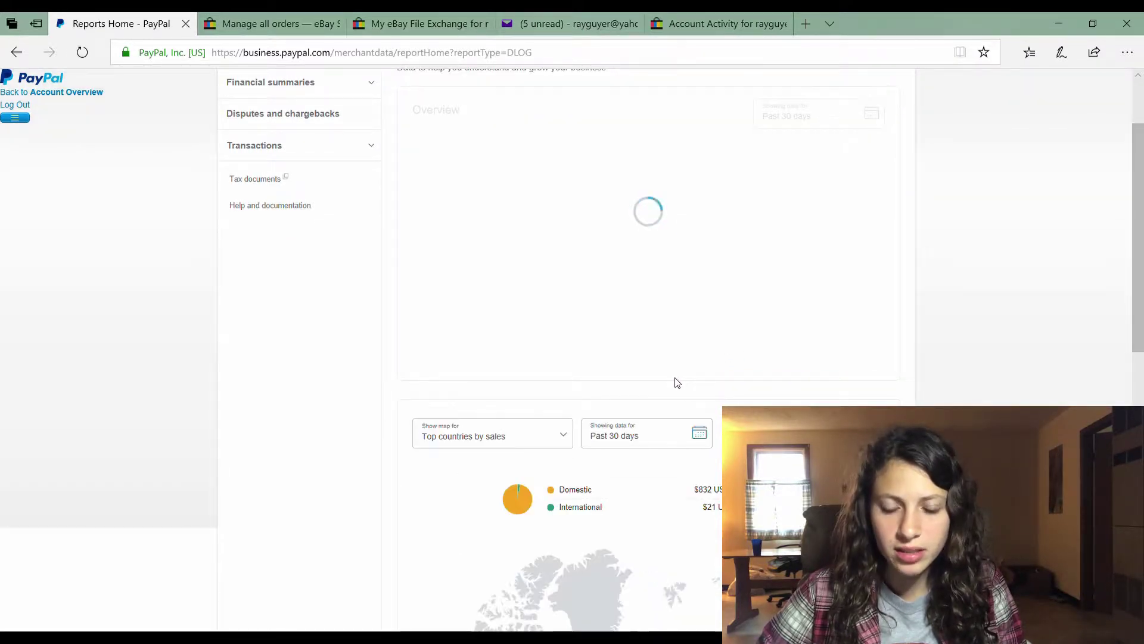
pyautogui.scroll(-3, 677, 382)
pyautogui.scroll(-6, 677, 382)
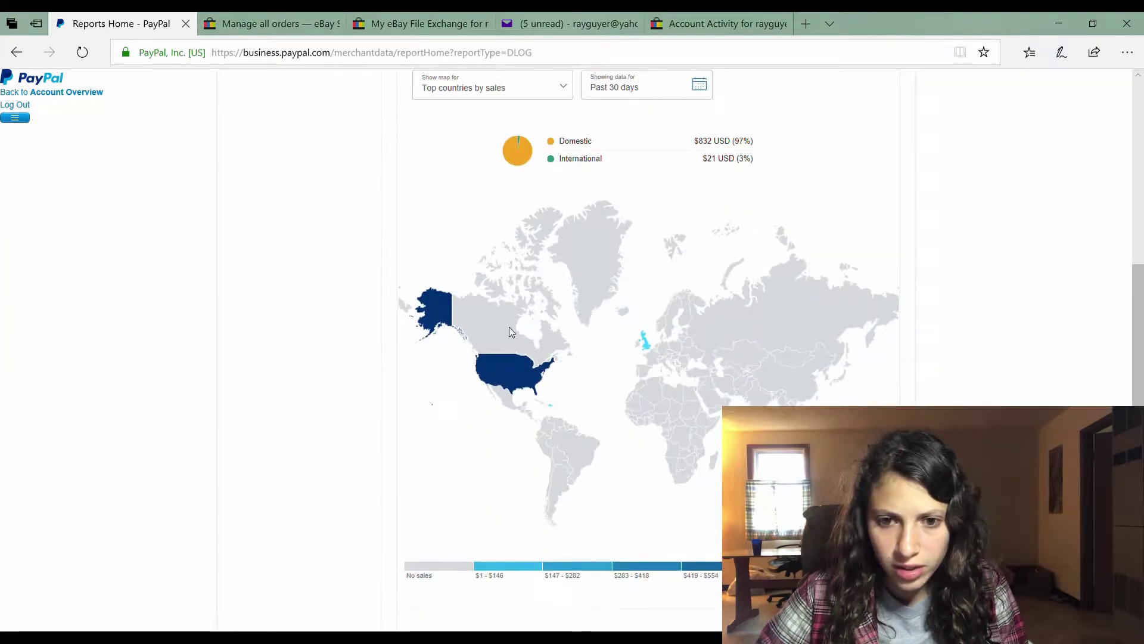
pyautogui.scroll(2, 532, 307)
pyautogui.scroll(12, 532, 307)
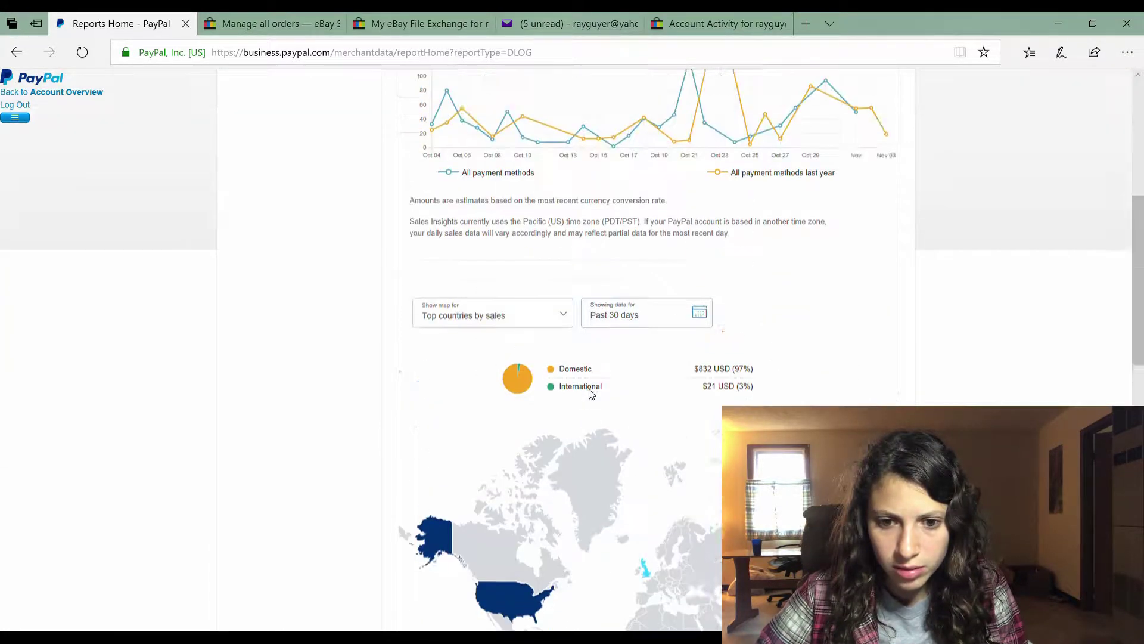
pyautogui.scroll(-5, 619, 439)
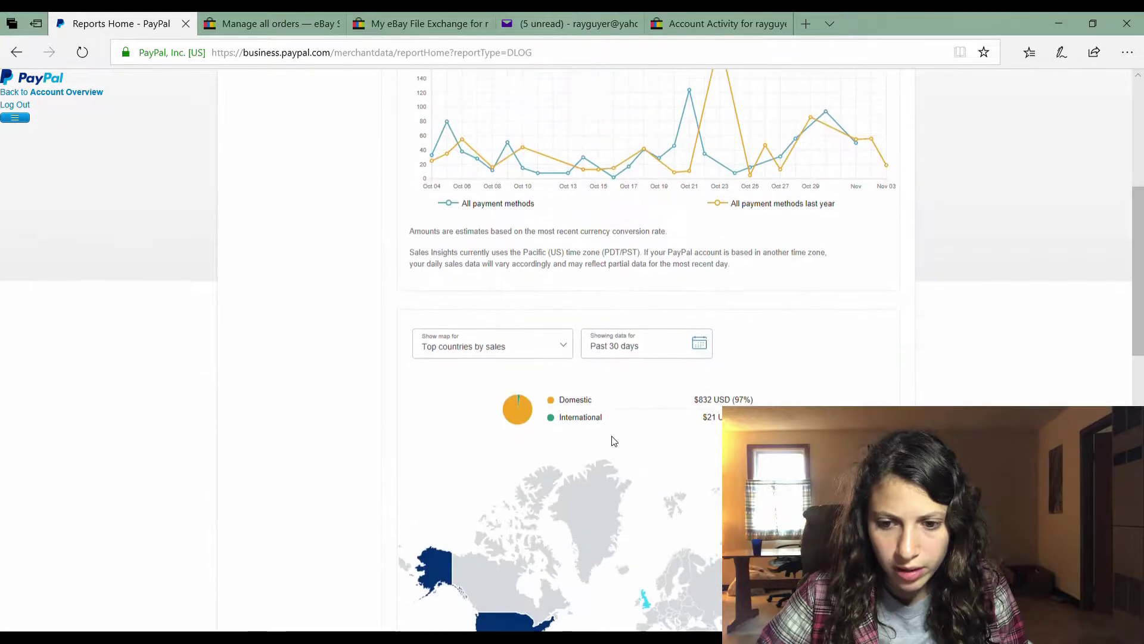
pyautogui.scroll(-1, 648, 352)
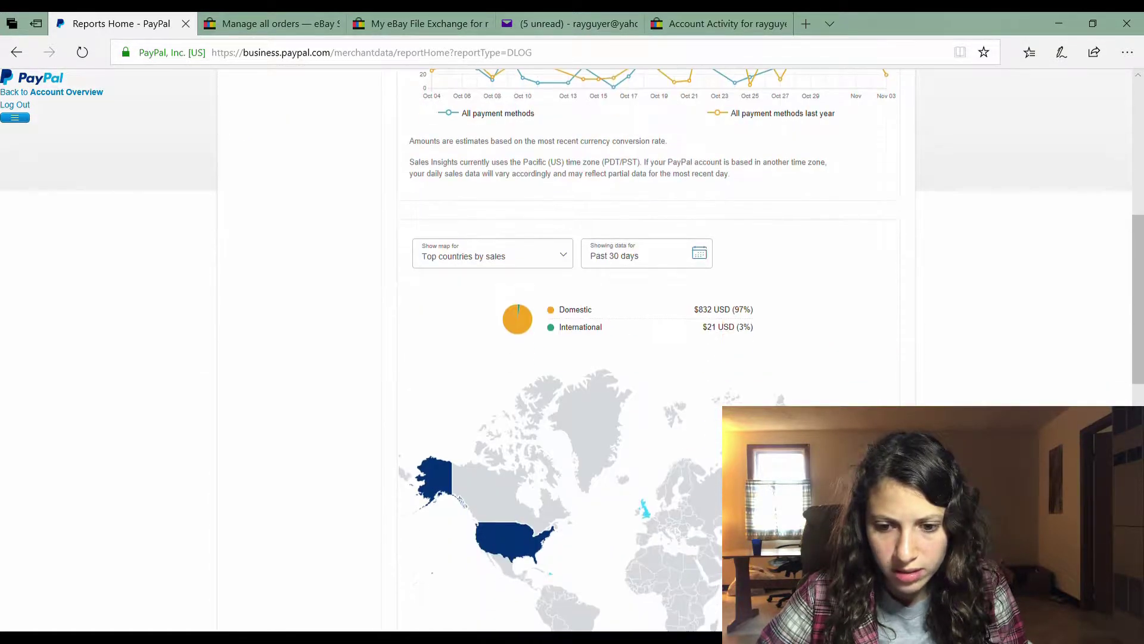
pyautogui.moveTo(649, 514)
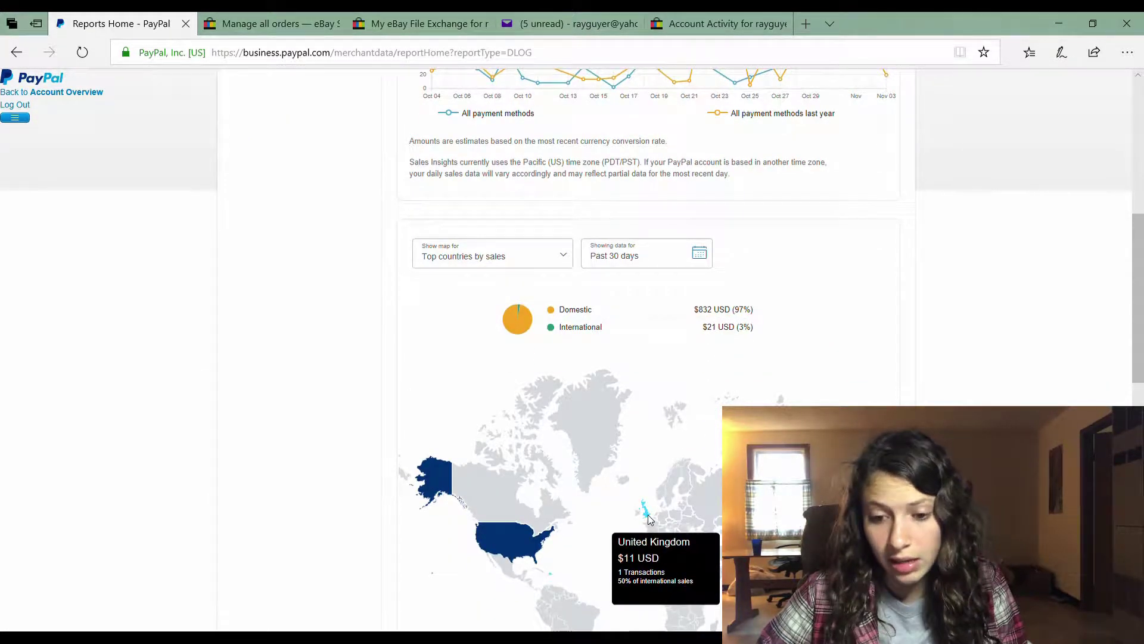
pyautogui.scroll(5, 646, 513)
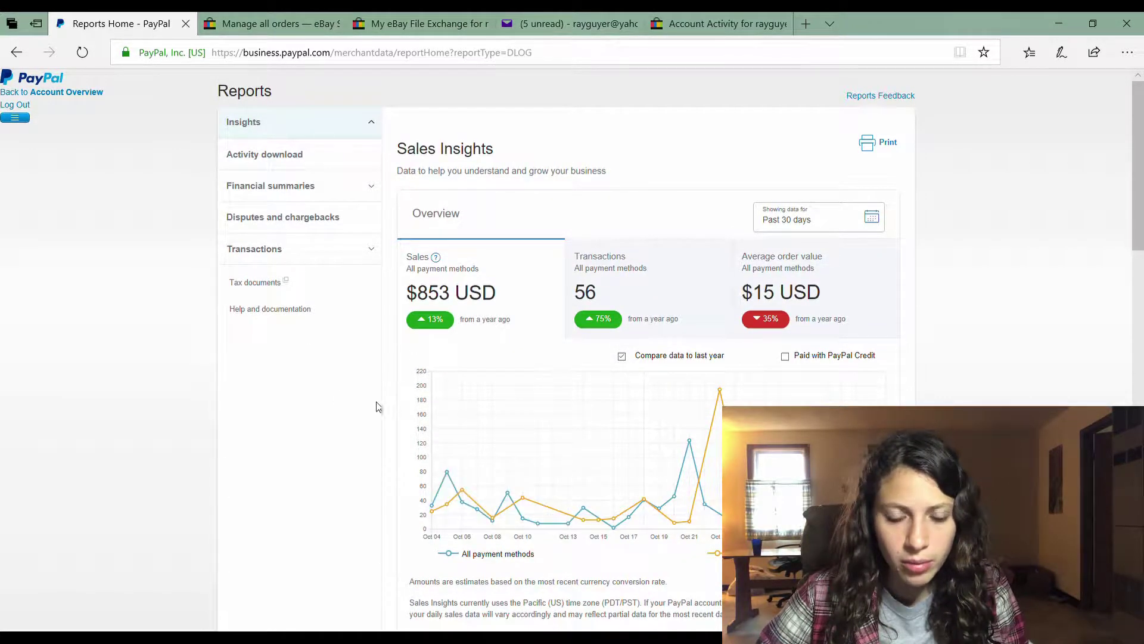
pyautogui.click(299, 179)
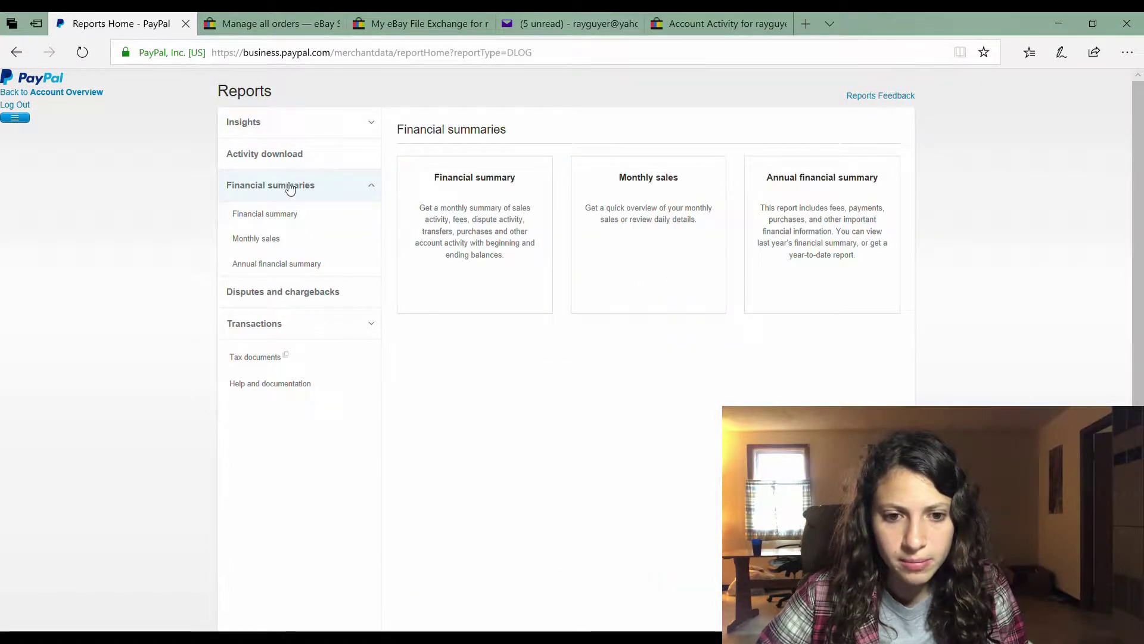
# - Create the Financial summary report for October 2018
pyautogui.click(292, 213)
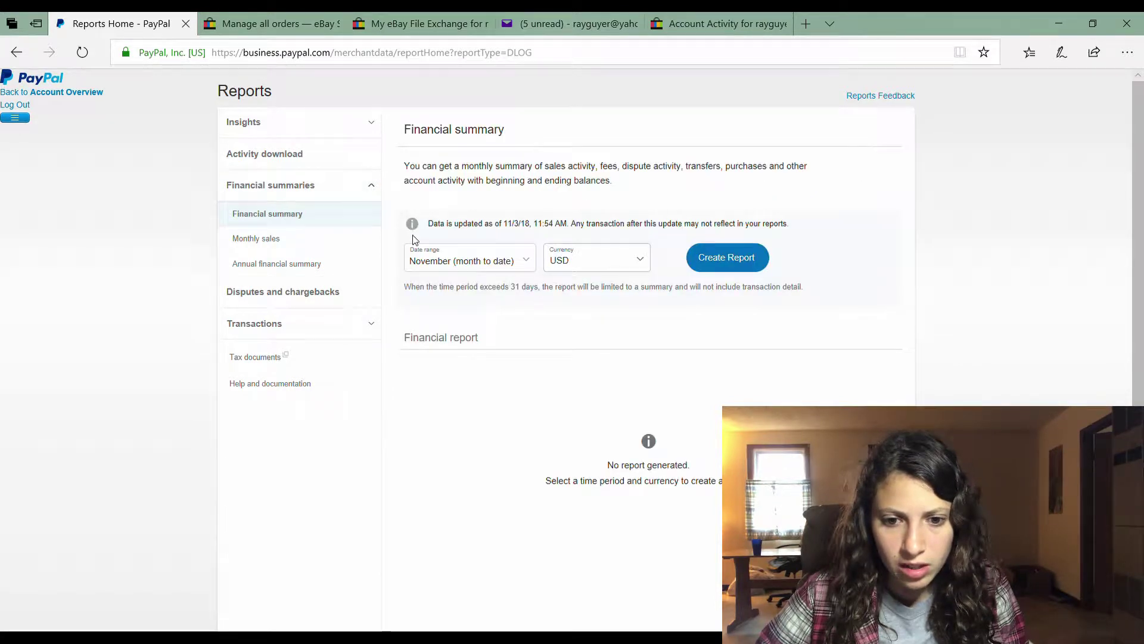
pyautogui.click(429, 261)
pyautogui.click(476, 310)
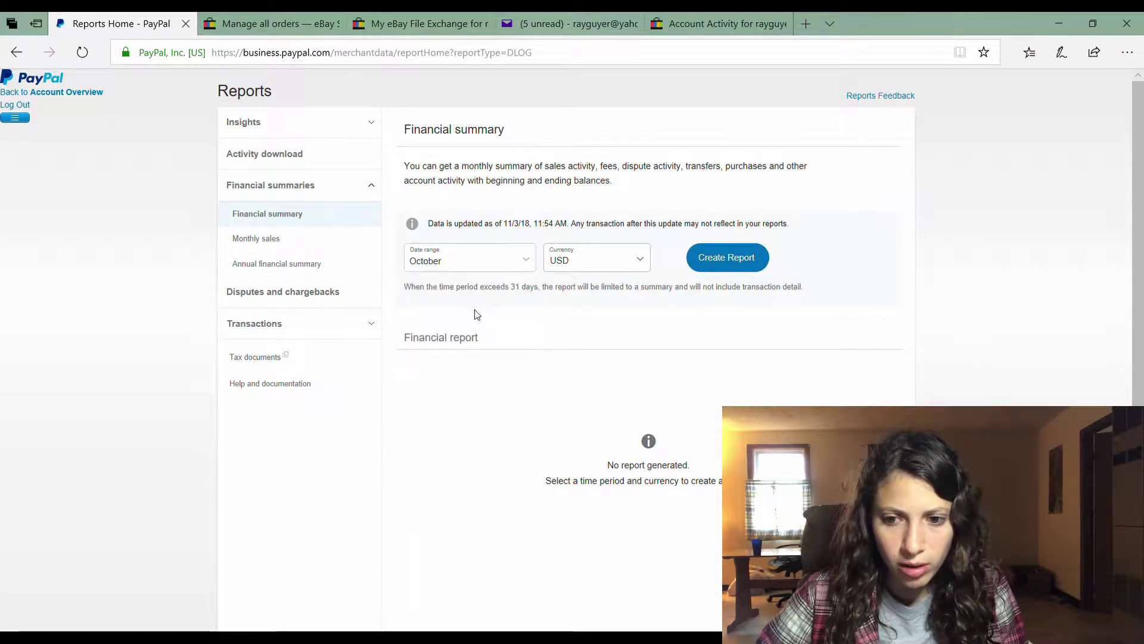
pyautogui.click(741, 268)
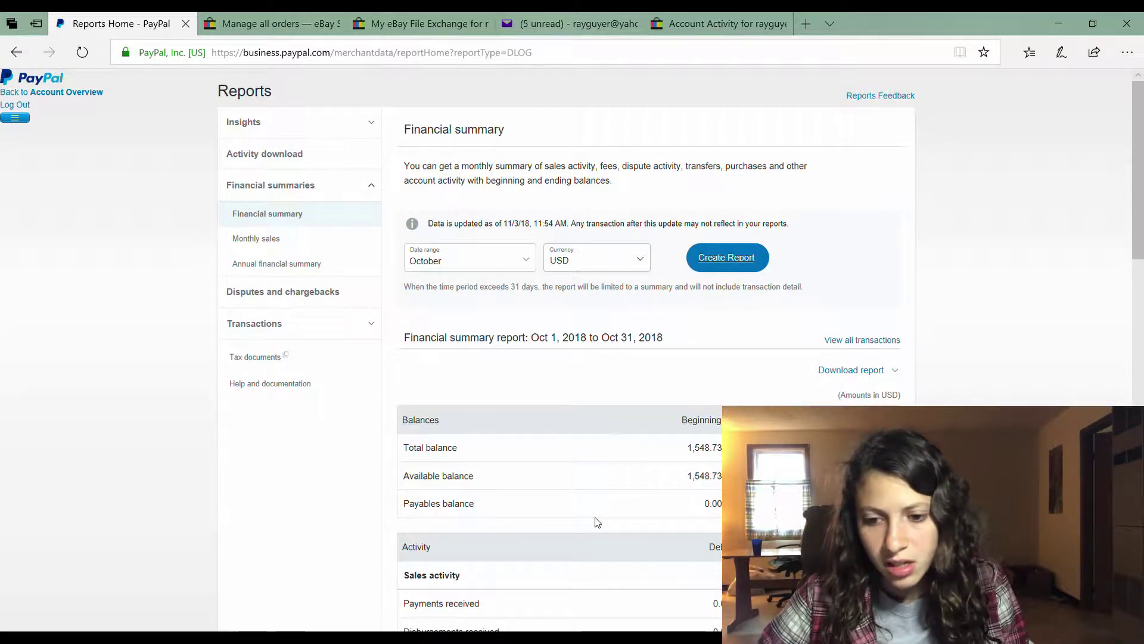
# - Download the -37.56 Fees transaction details as a spreadsheet file
pyautogui.scroll(-5, 578, 486)
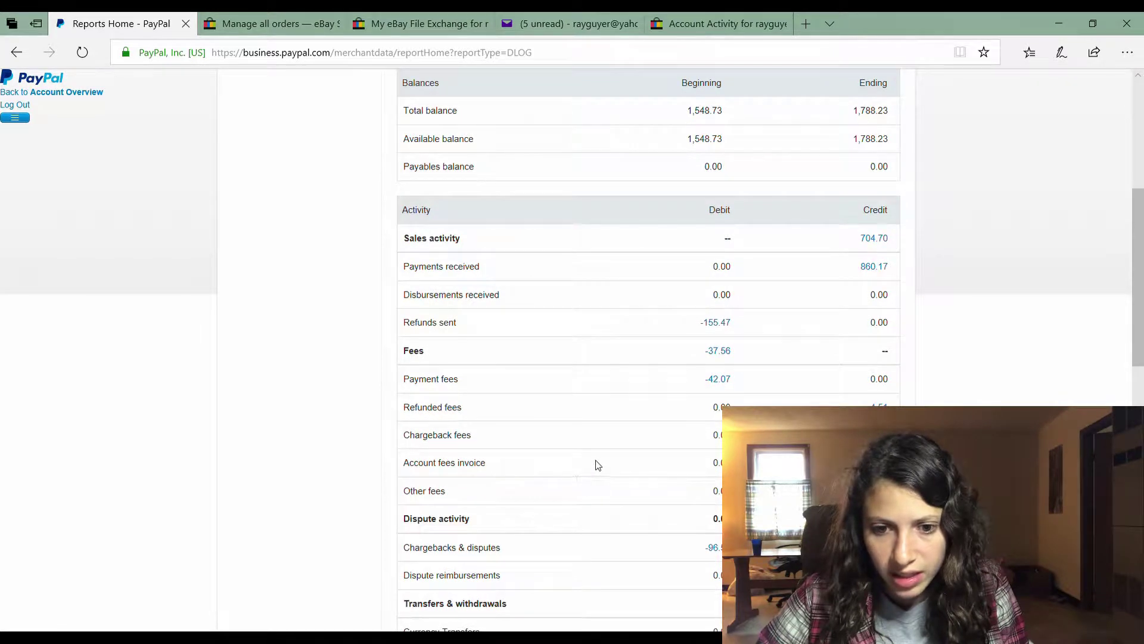
pyautogui.click(719, 351)
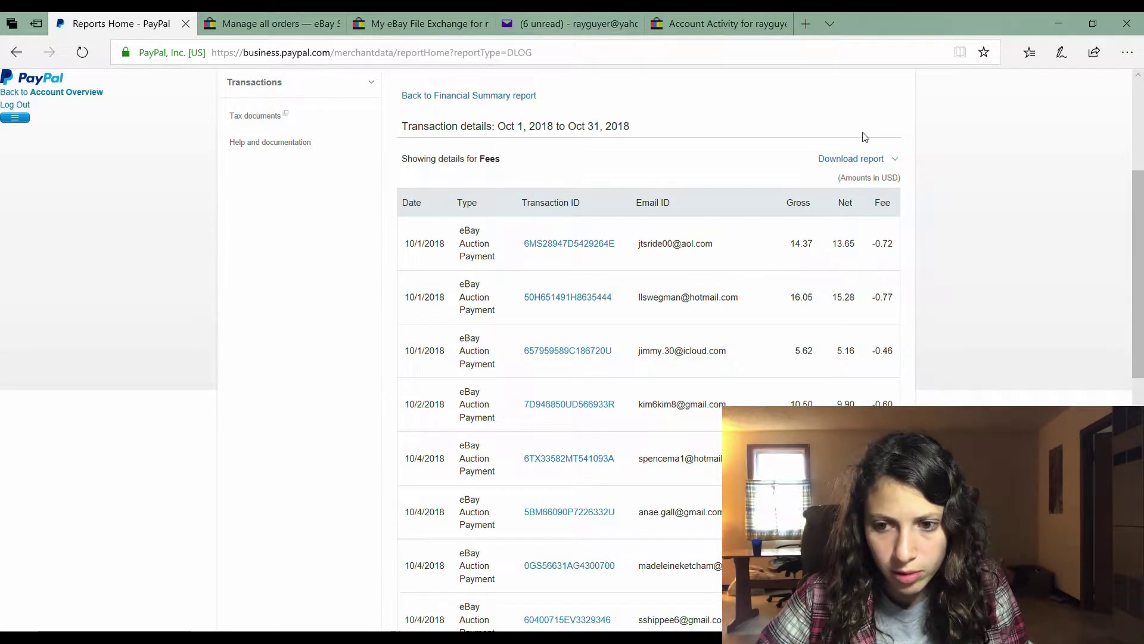
pyautogui.click(853, 159)
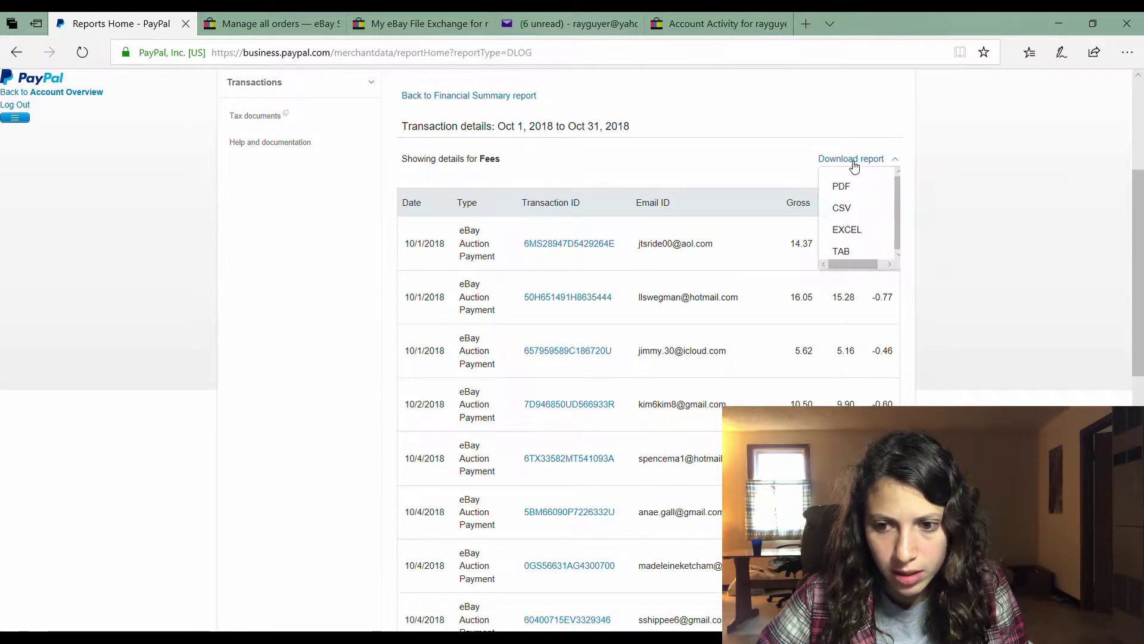
pyautogui.click(859, 213)
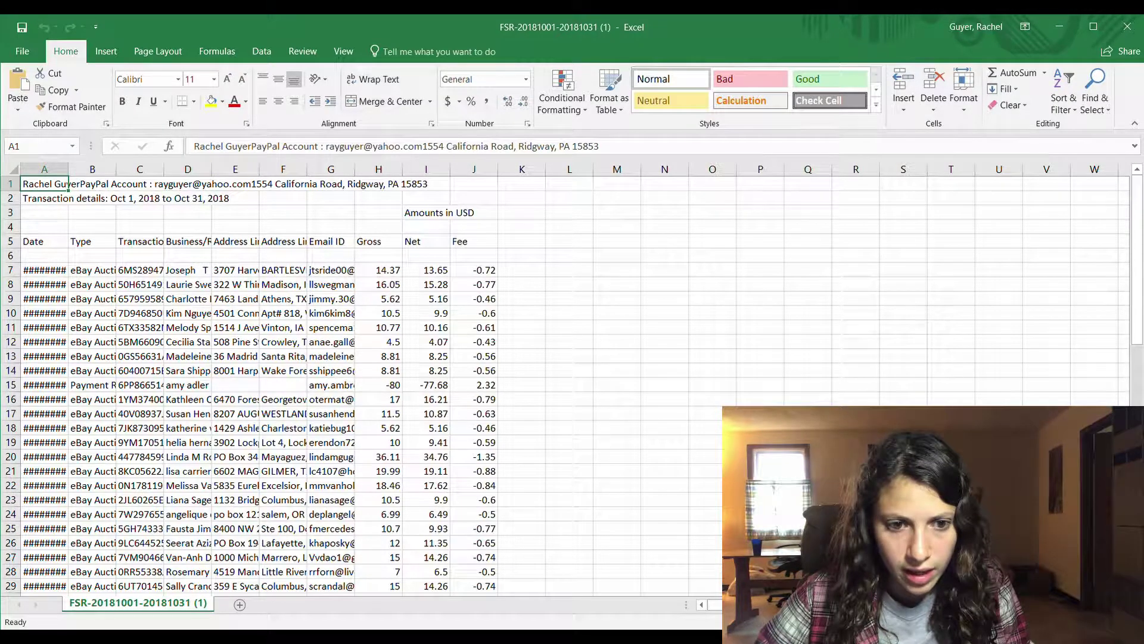
# - Select the entire worksheet of October PayPal fee transactions
pyautogui.click(12, 169)
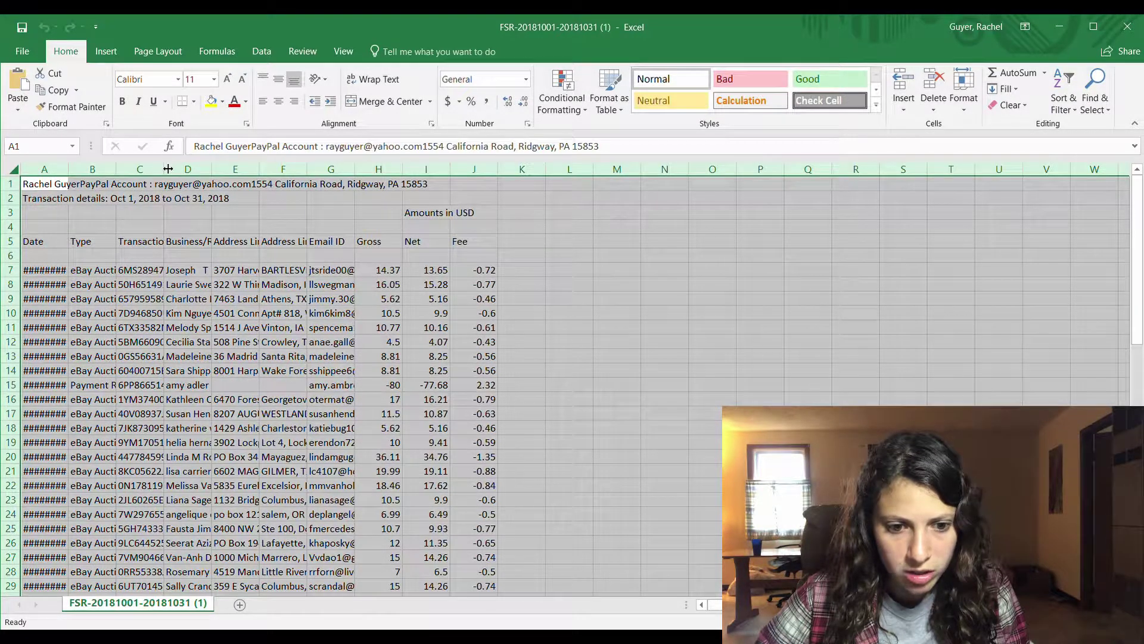
# - Auto-fit all fee sheet columns, narrow column A, and deselect by choosing cell I72
pyautogui.doubleClick(166, 169)
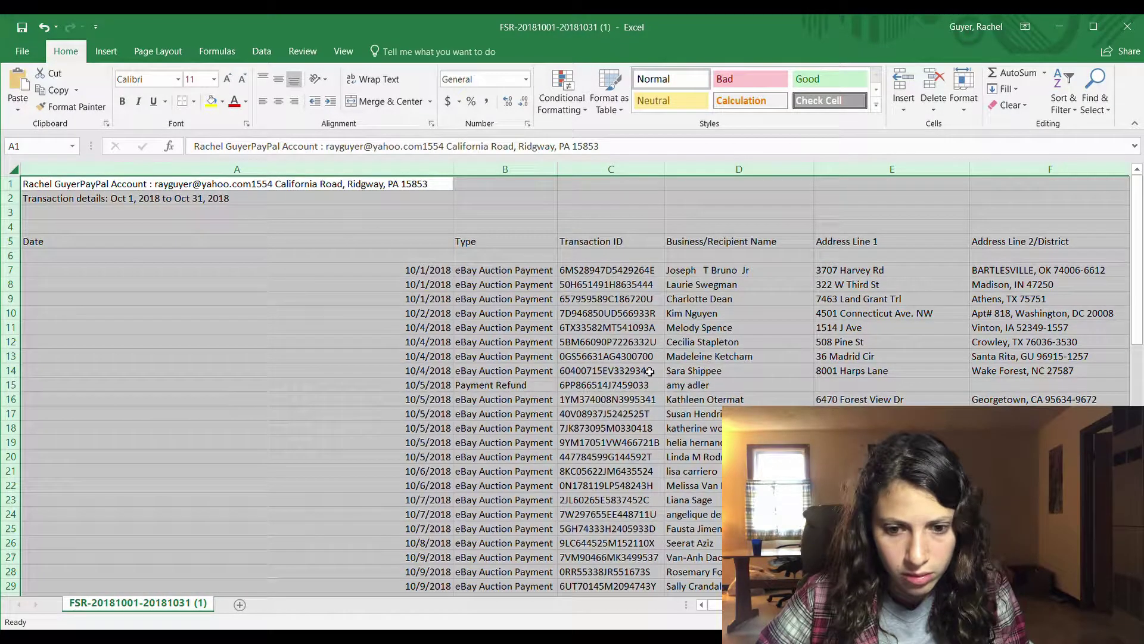
pyautogui.moveTo(453, 169); pyautogui.dragTo(86, 172)
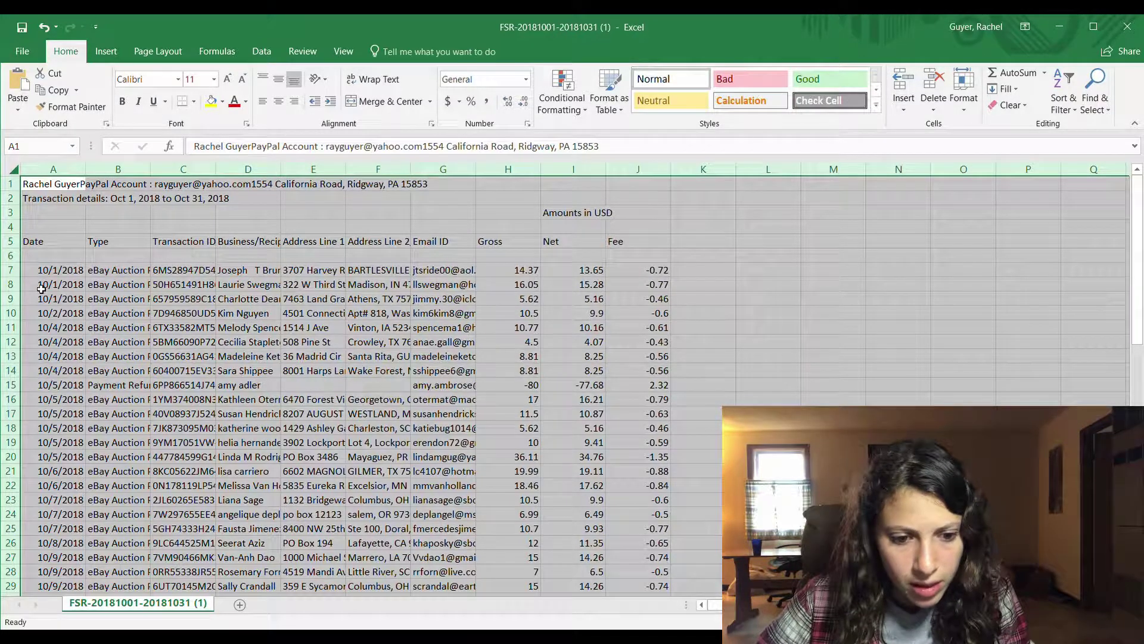
pyautogui.scroll(-5, 43, 289)
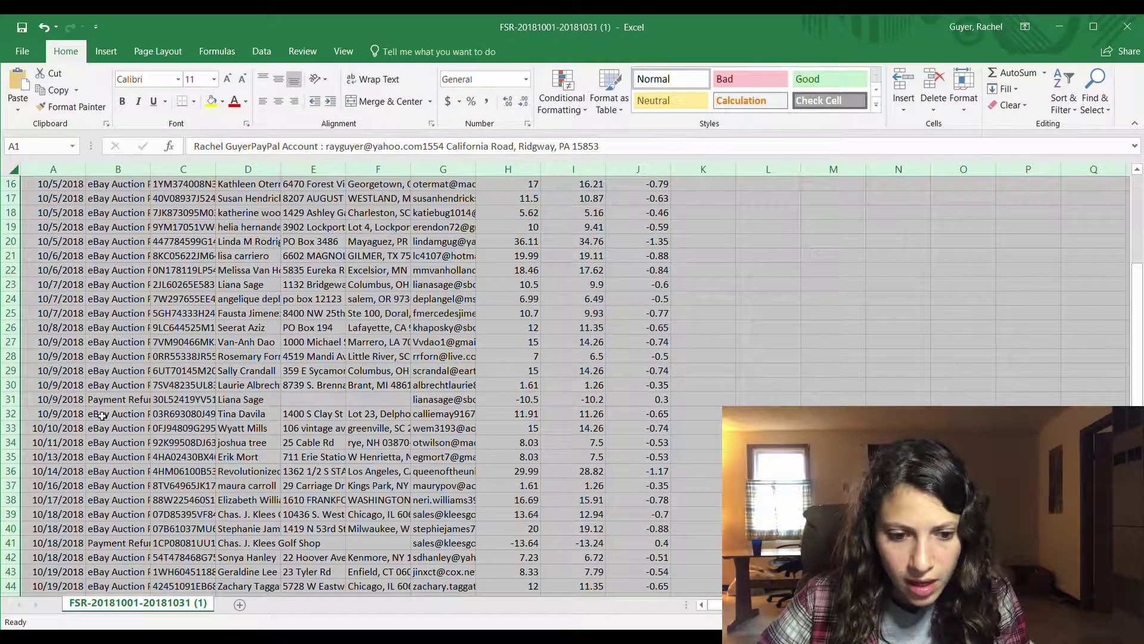
pyautogui.scroll(-10, 141, 449)
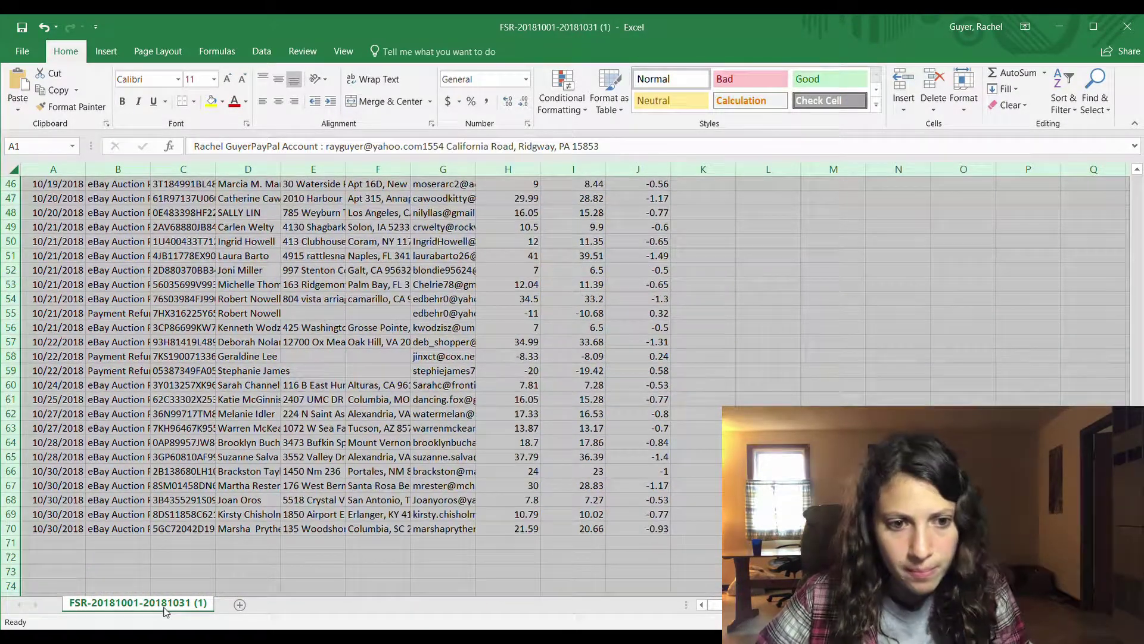
pyautogui.click(603, 555)
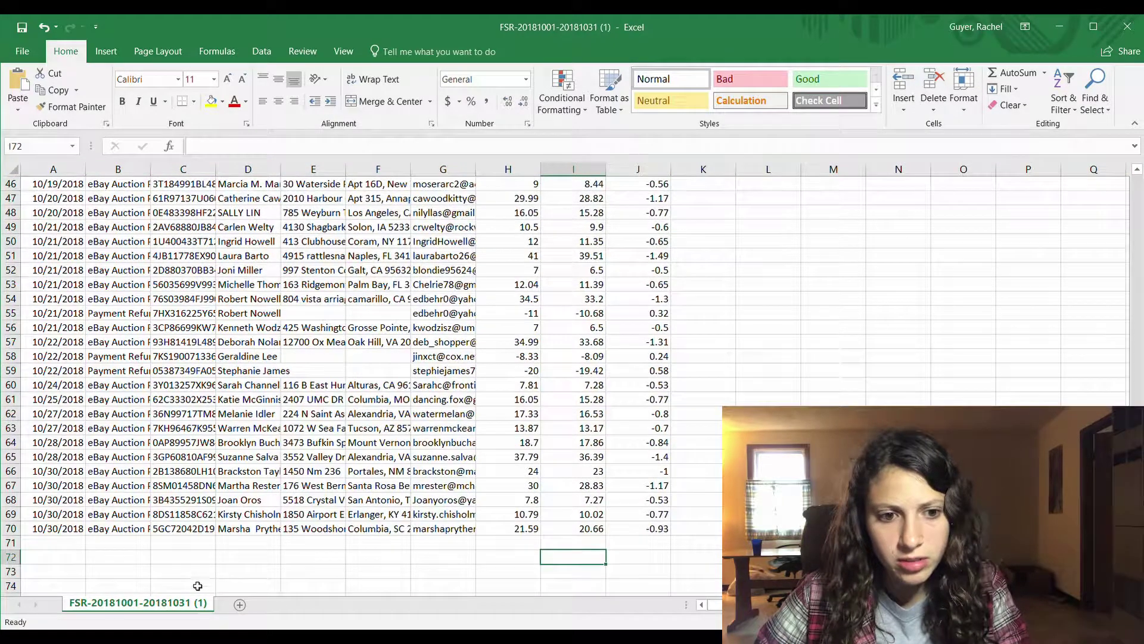
# - Rename the worksheet to 'Paypal'
pyautogui.doubleClick(164, 603)
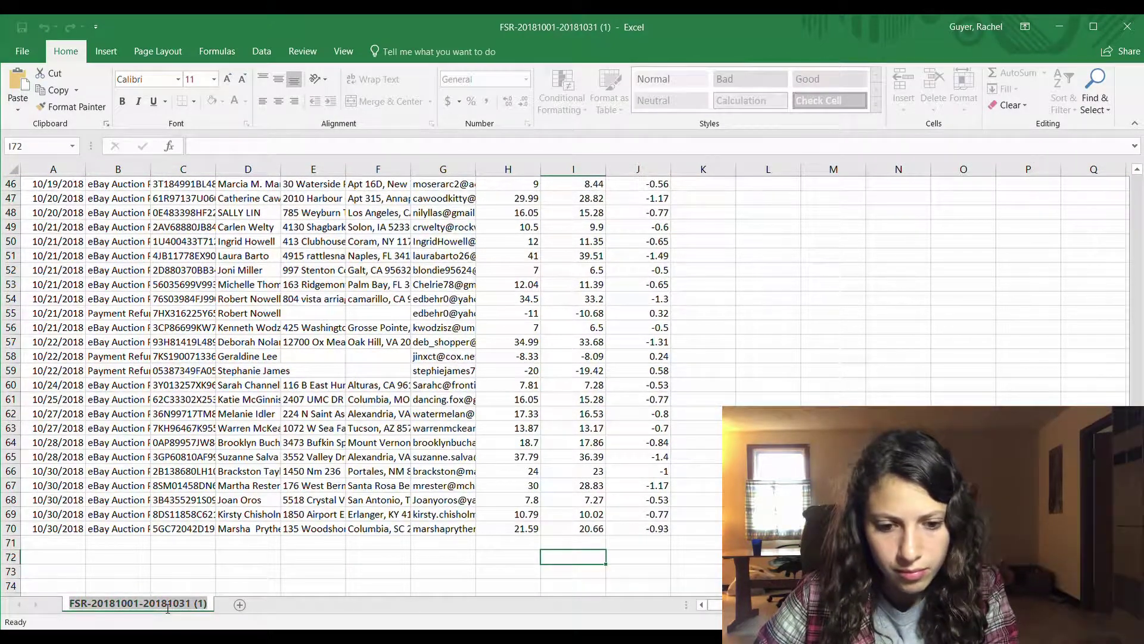
pyautogui.write('Pa')
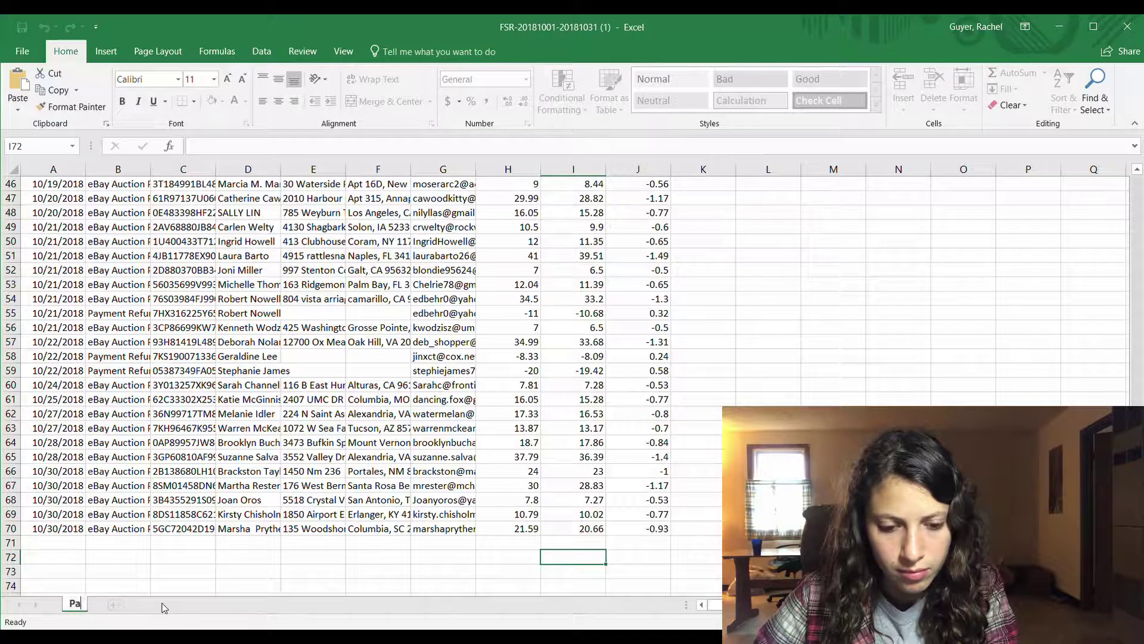
pyautogui.write('ypal')
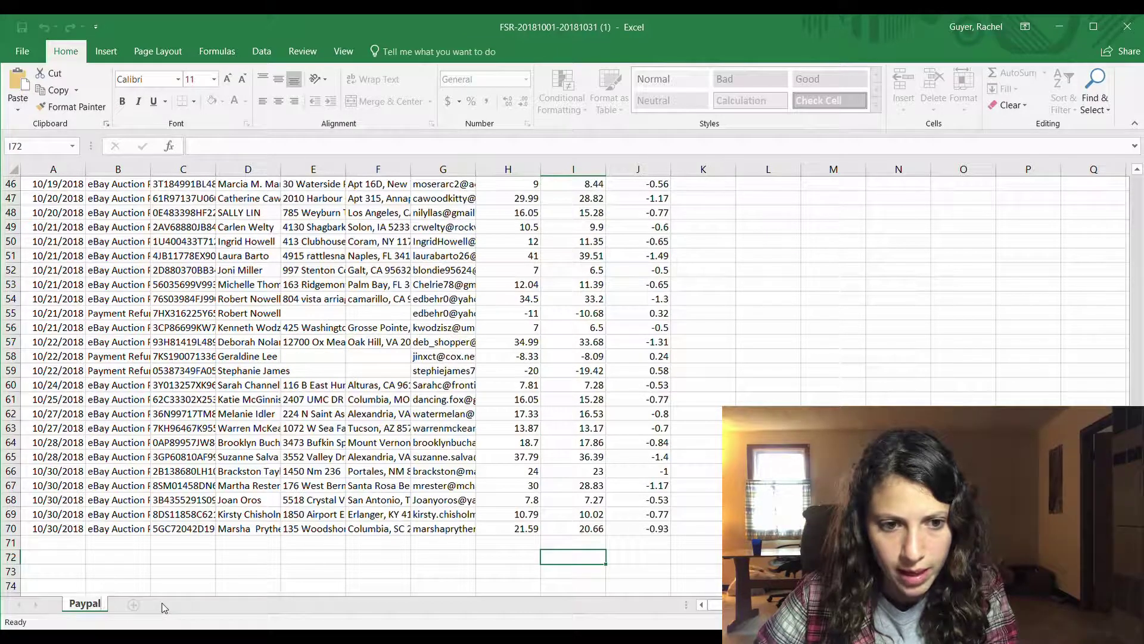
pyautogui.press('Return')
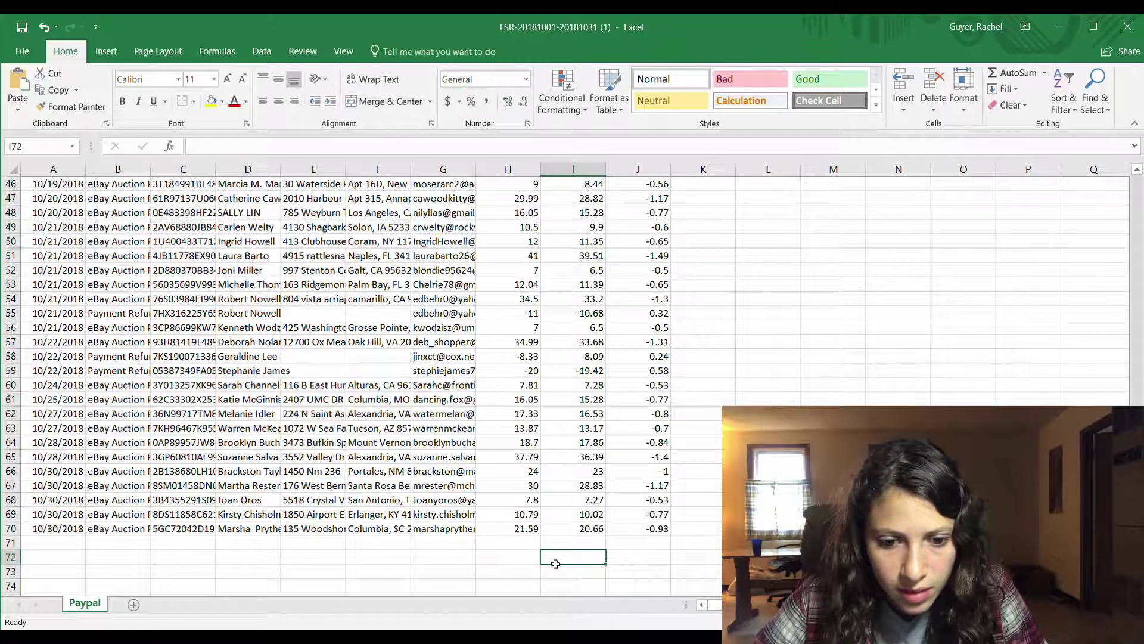
# - Sum the fees in J2:J70 and move the -37.56 total into J72
pyautogui.write('=')
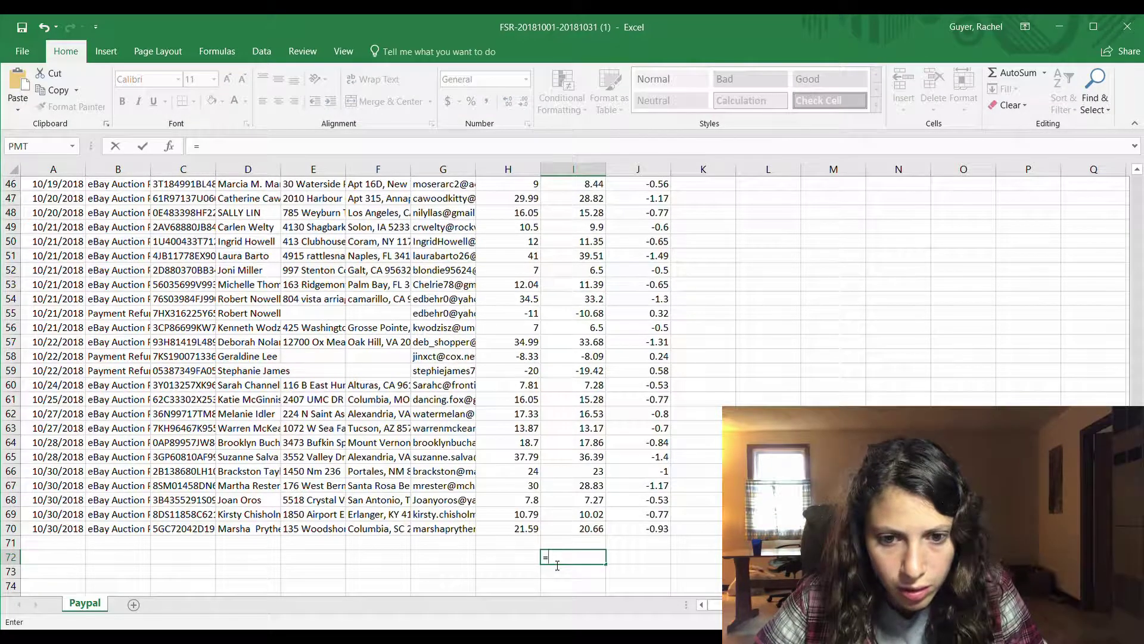
pyautogui.write('SUM(')
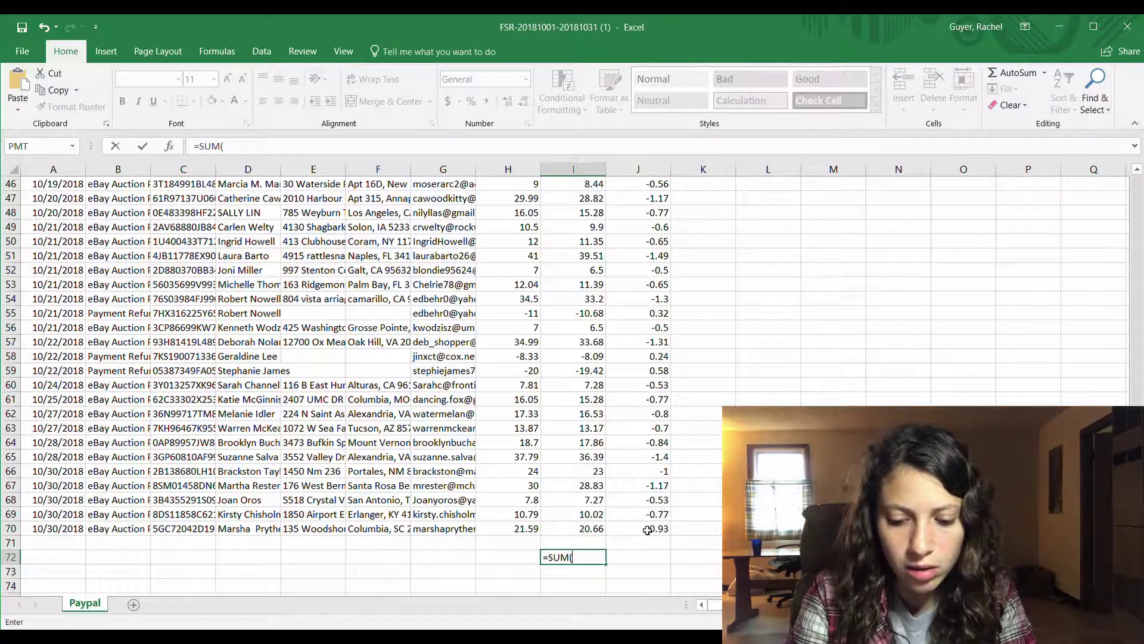
pyautogui.moveTo(650, 528); pyautogui.dragTo(647, 381)
pyautogui.hotkey('ctrl', 'shift', 'Up')
pyautogui.press('Return')
pyautogui.click(646, 562)
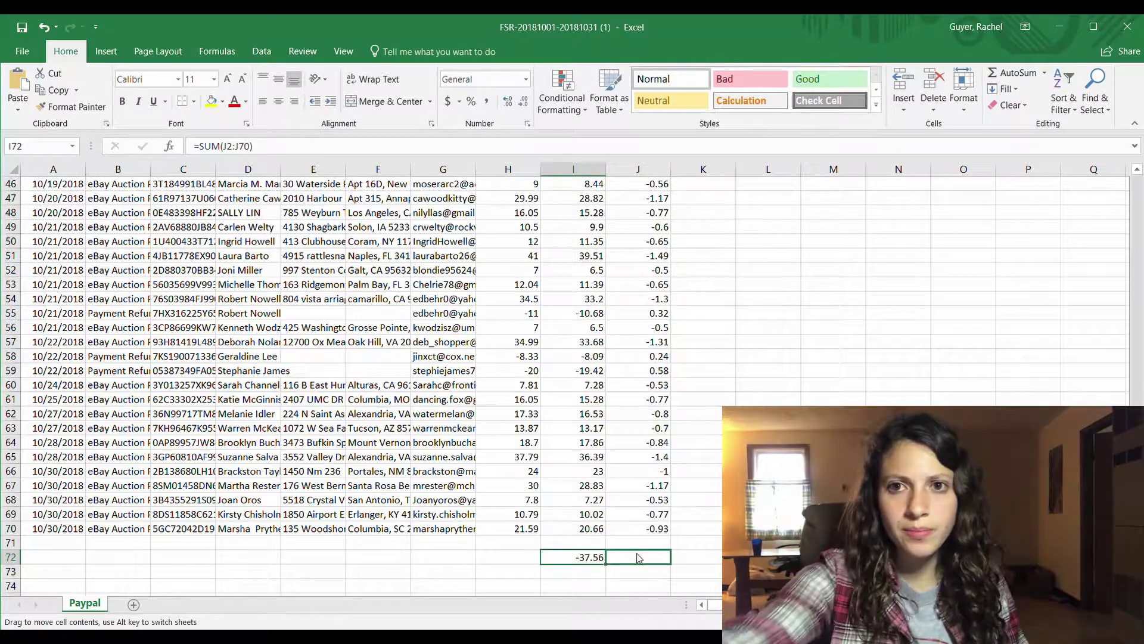
pyautogui.moveTo(646, 562); pyautogui.dragTo(653, 560)
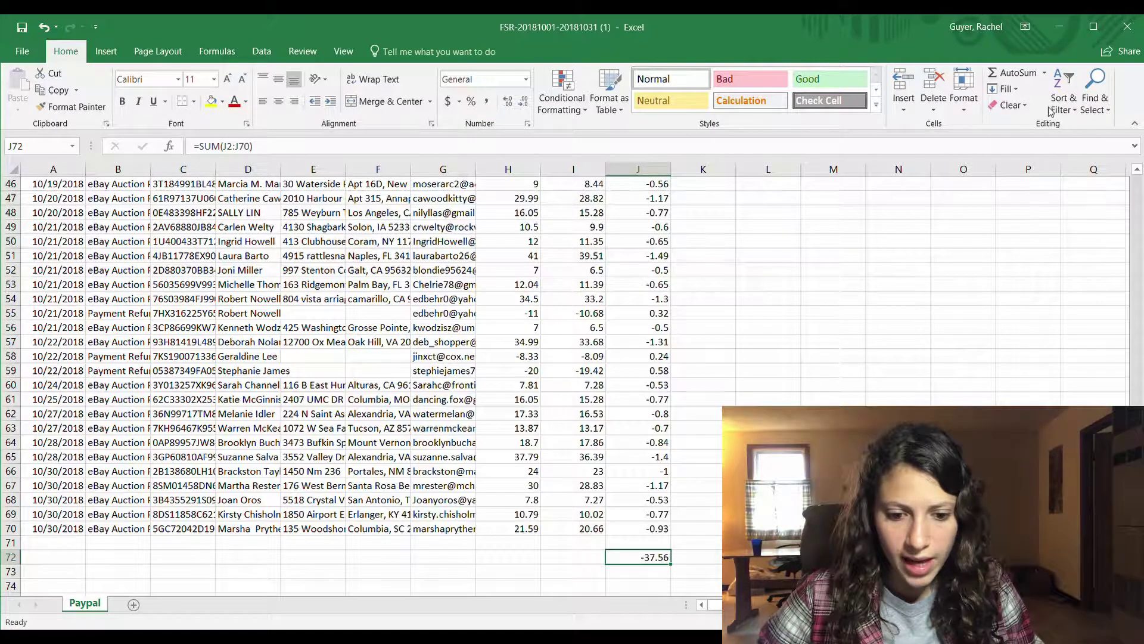
pyautogui.hotkey('alt', 'Tab')
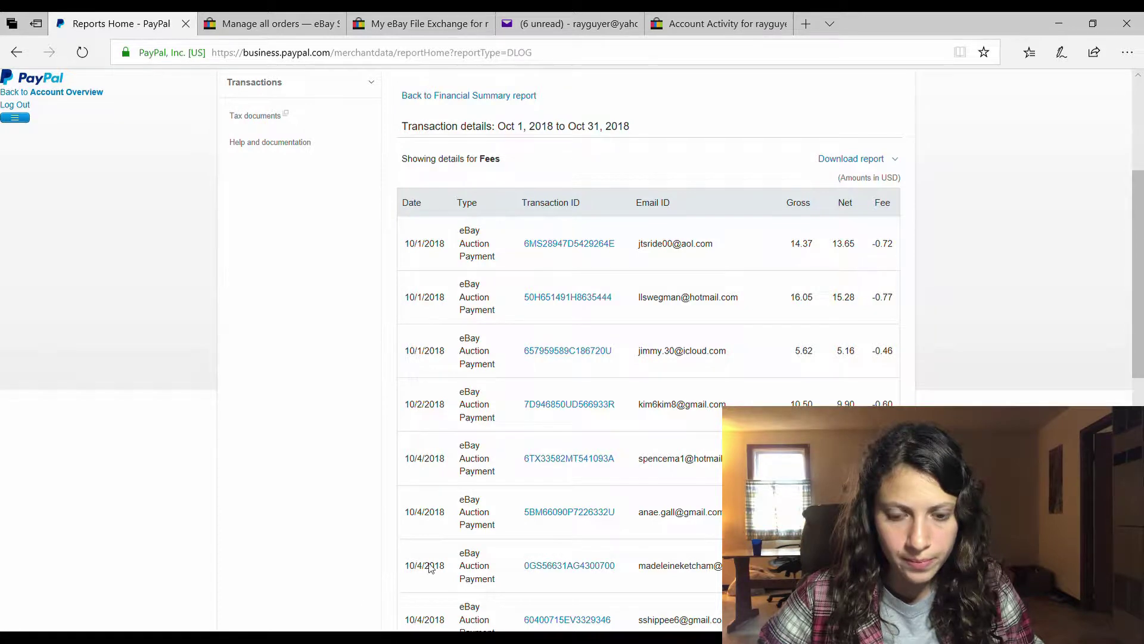
# - Download October's Purchase activity (-478.26) transaction details from the Financial summary as CSV
pyautogui.hotkey('alt', 'Left')
pyautogui.scroll(-5, 893, 372)
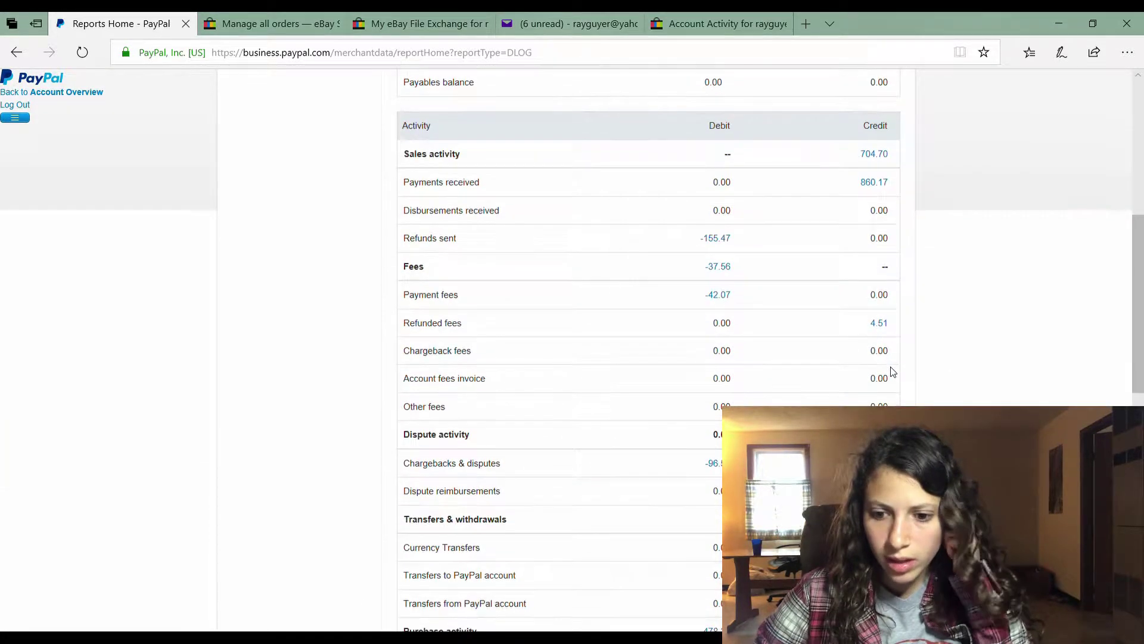
pyautogui.scroll(-3, 893, 372)
pyautogui.scroll(-2, 868, 389)
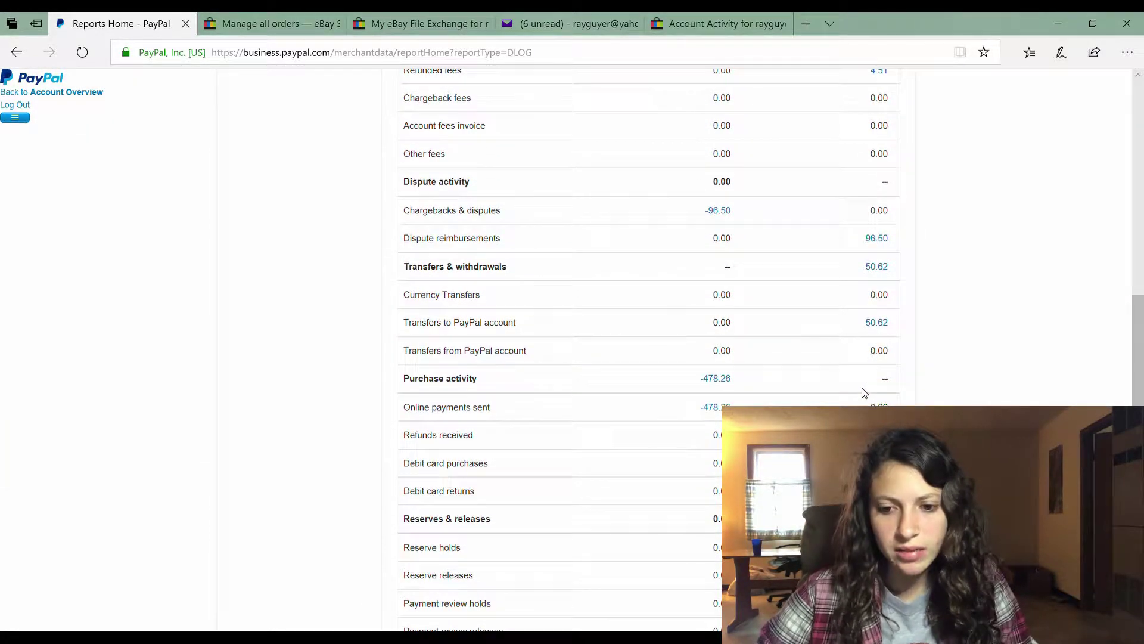
pyautogui.click(716, 378)
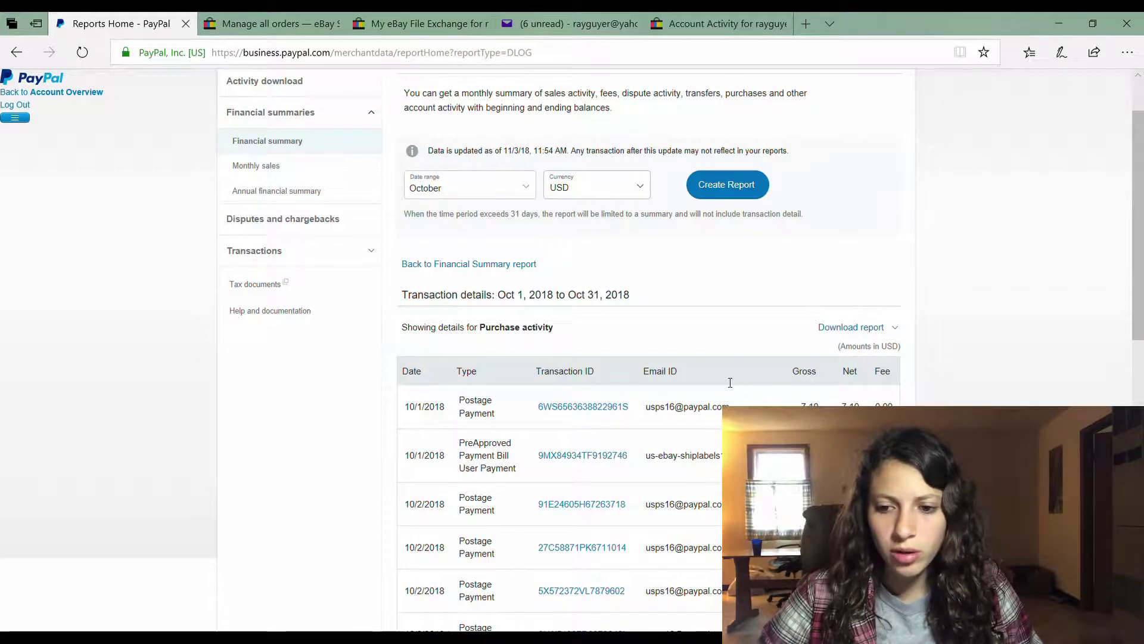
pyautogui.click(849, 328)
pyautogui.click(841, 370)
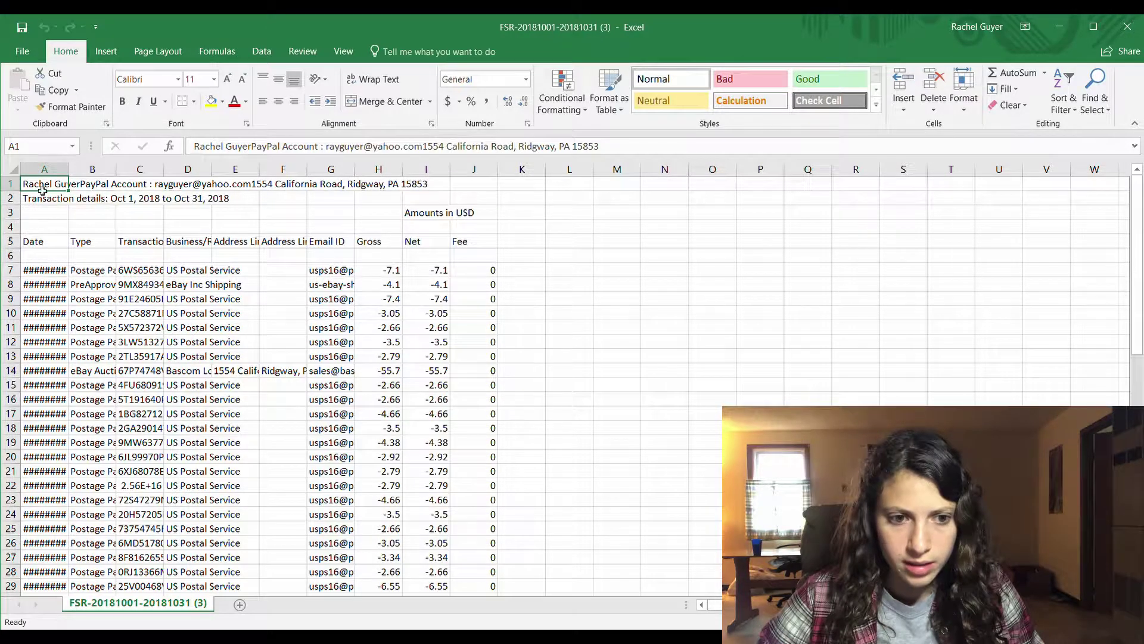
# - Resize all columns to a uniform width and delete the three title rows
pyautogui.click(19, 171)
pyautogui.doubleClick(68, 169)
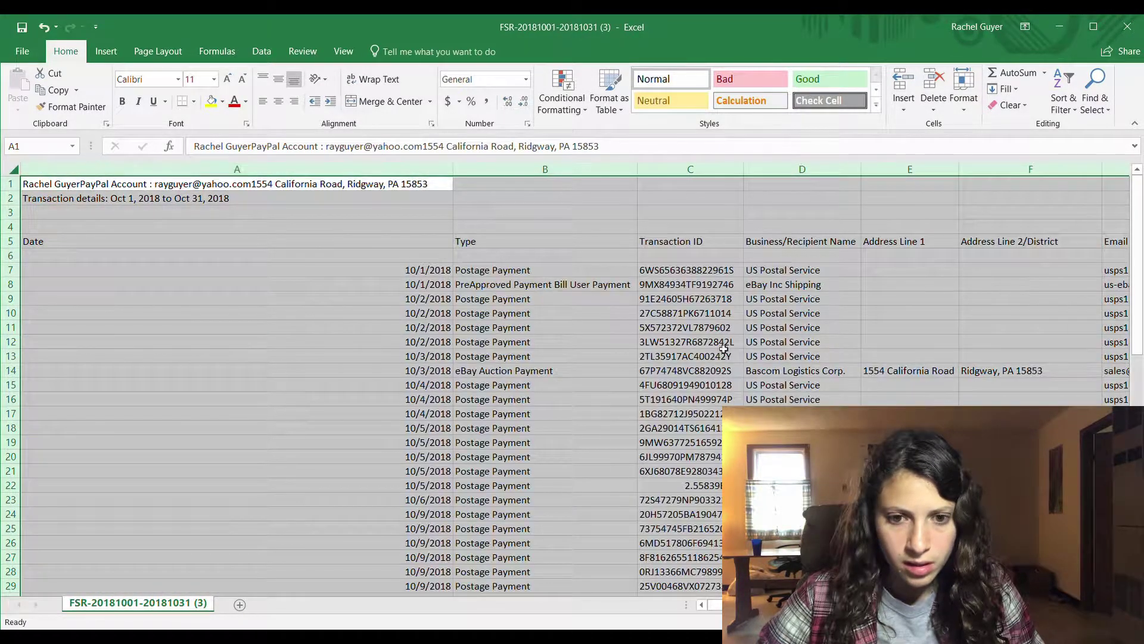
pyautogui.moveTo(453, 169); pyautogui.dragTo(96, 187)
pyautogui.click(527, 197)
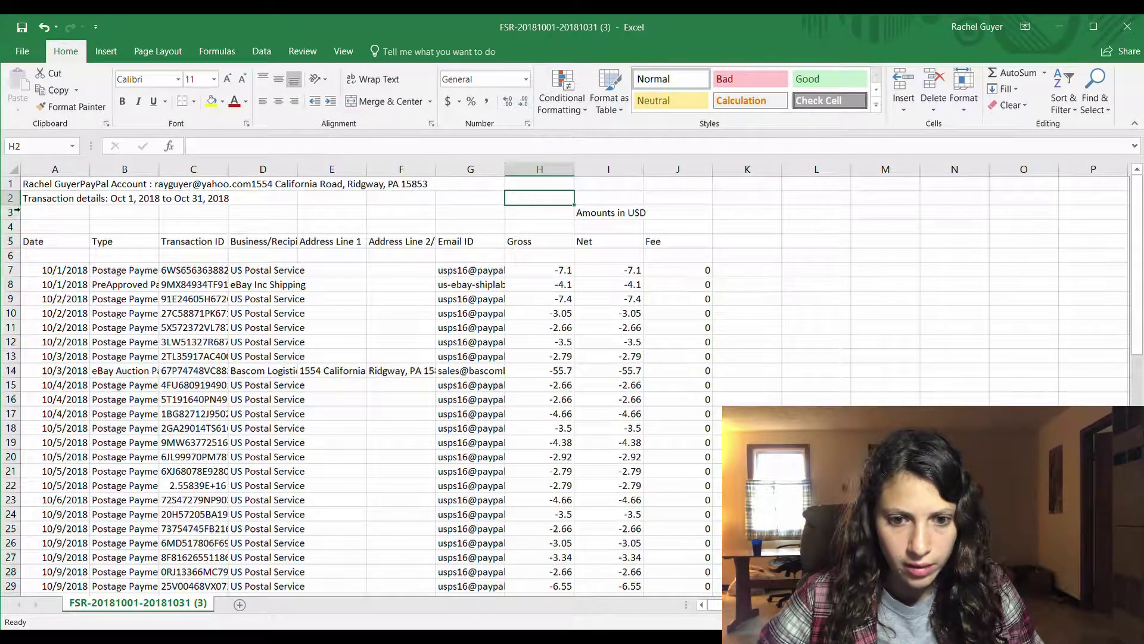
pyautogui.moveTo(12, 188); pyautogui.dragTo(12, 215)
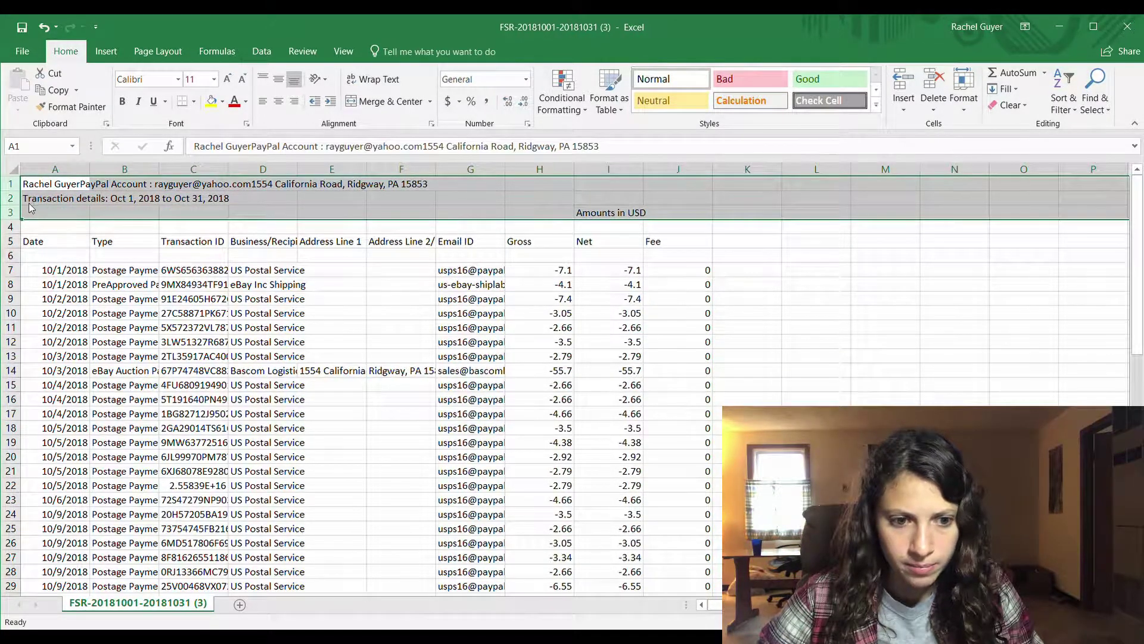
pyautogui.hotkey('ctrl', '-')
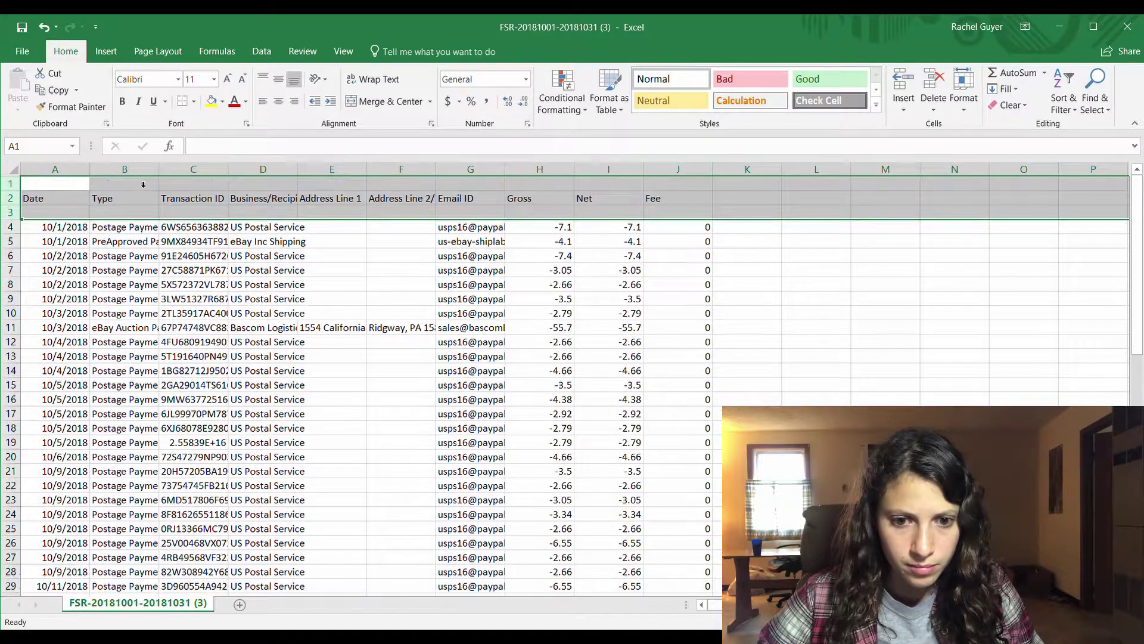
# - Sort the purchase data table so headers sit in row 1
pyautogui.click(16, 170)
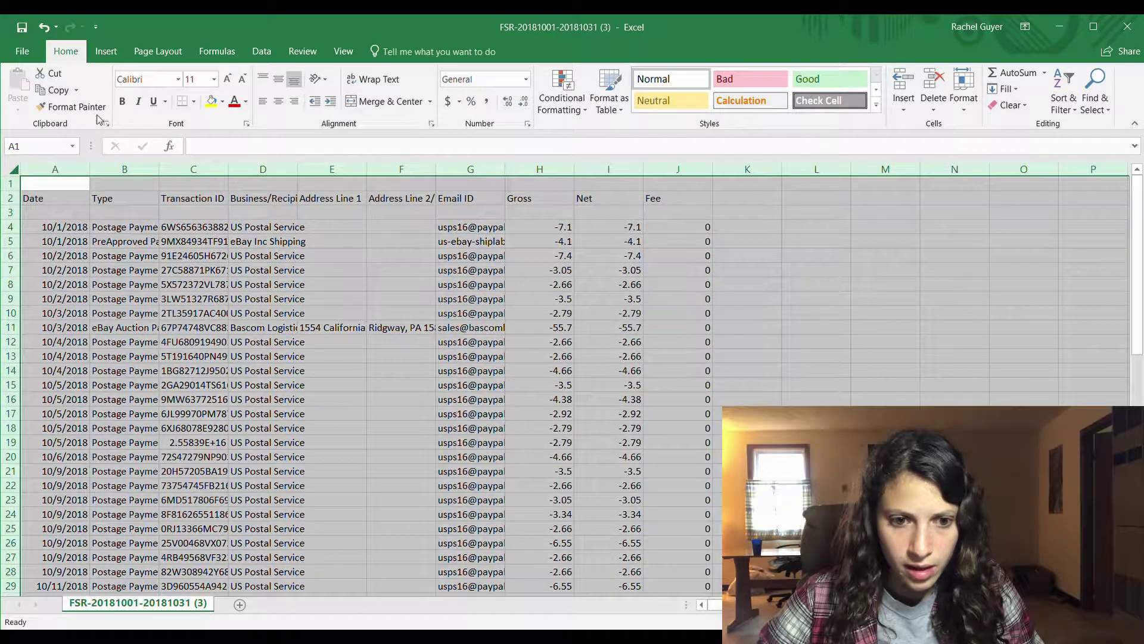
pyautogui.click(260, 52)
pyautogui.hotkey('ctrl', 'a')
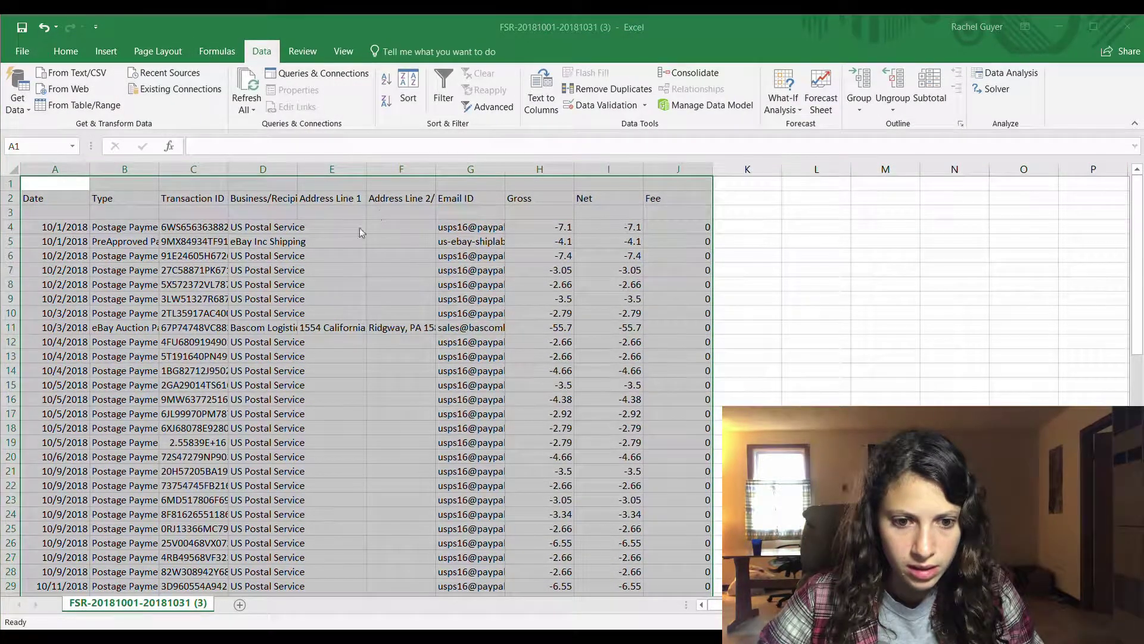
pyautogui.hotkey('alt', 'a')
pyautogui.press('s')
pyautogui.press('d')
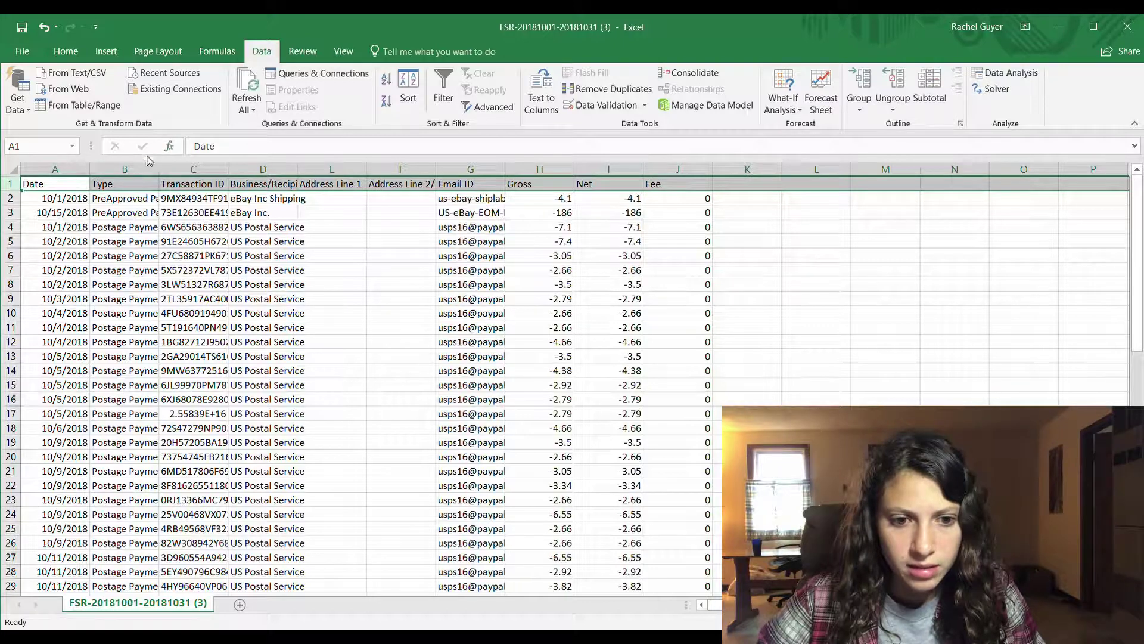
# - Widen the Type column and delete rows 2–3, the PreApproved Payment rows (-4.1, -186)
pyautogui.moveTo(159, 169); pyautogui.dragTo(207, 170)
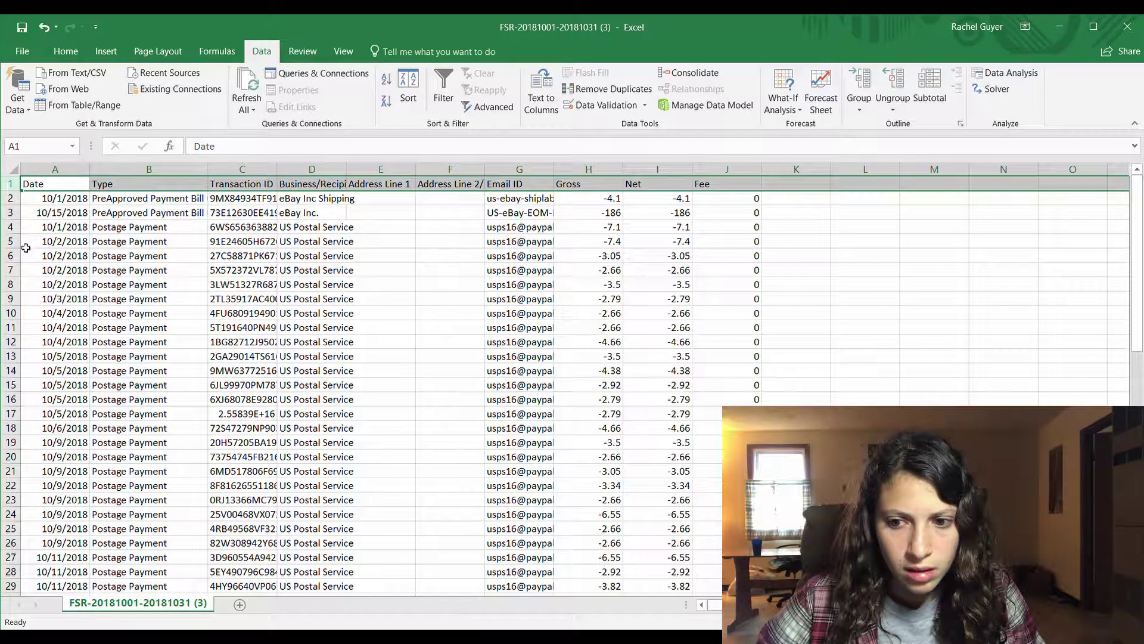
pyautogui.click(20, 217)
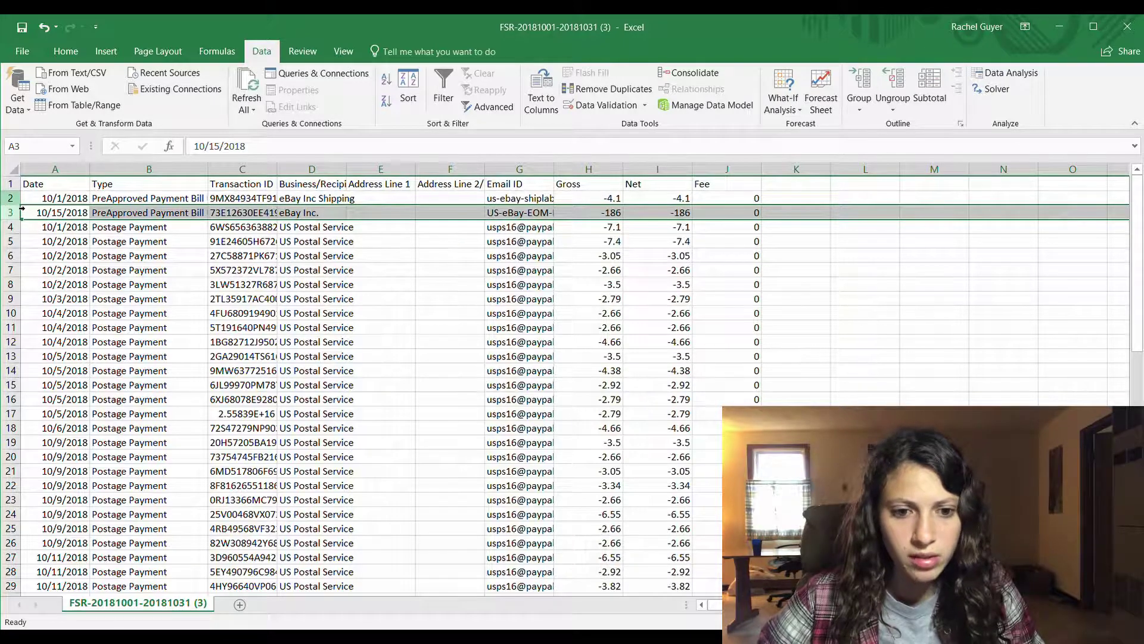
pyautogui.moveTo(21, 203); pyautogui.dragTo(21, 210)
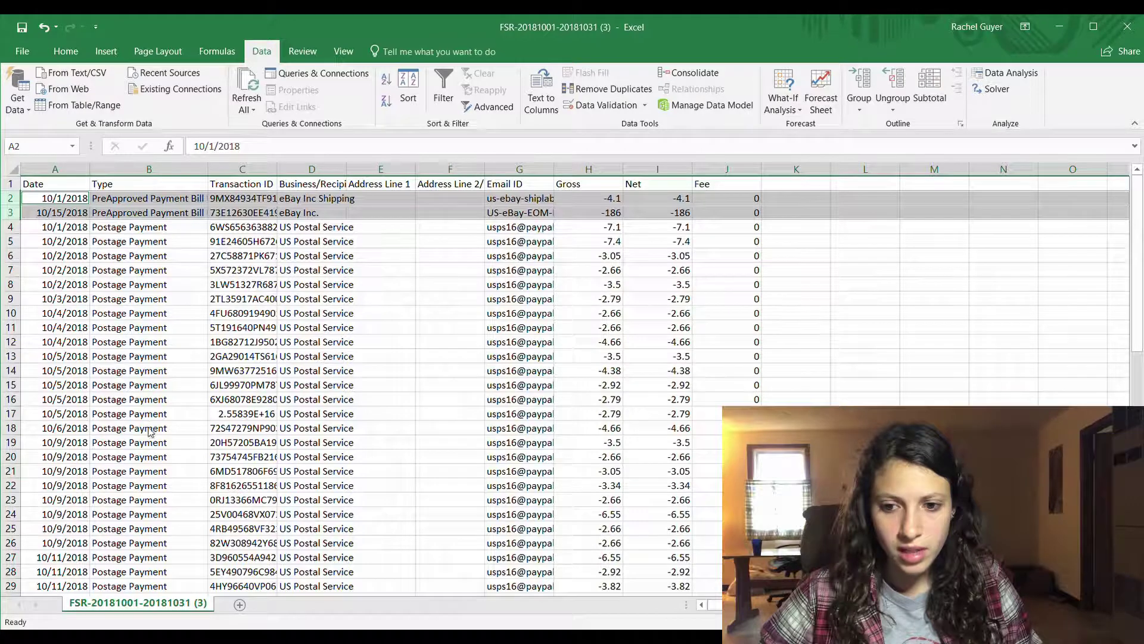
pyautogui.hotkey('ctrl', '-')
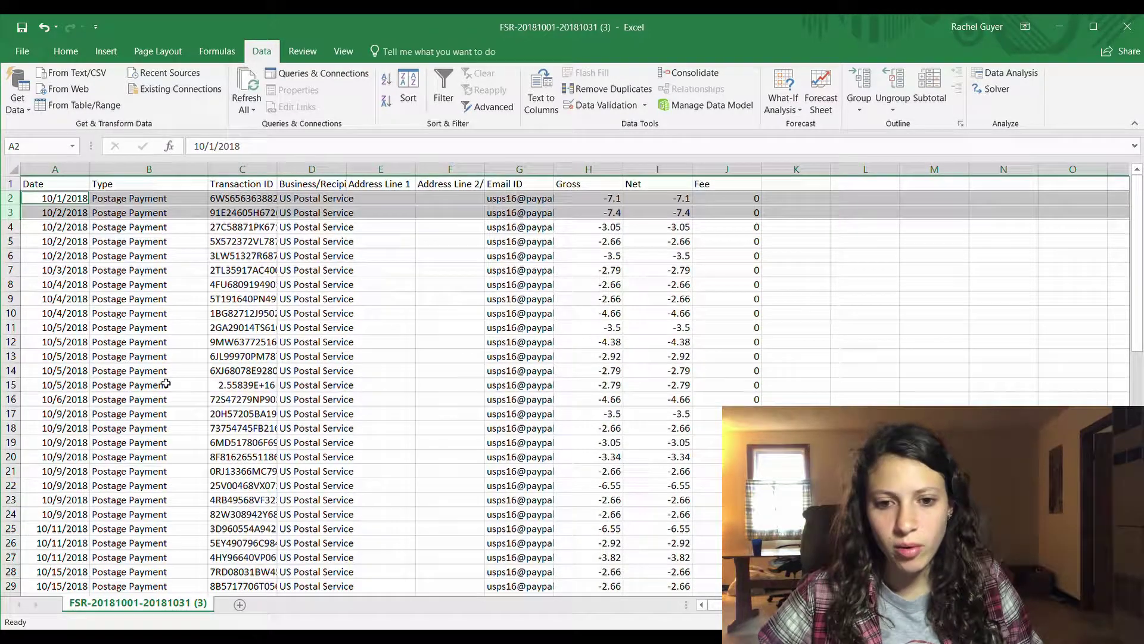
pyautogui.click(652, 318)
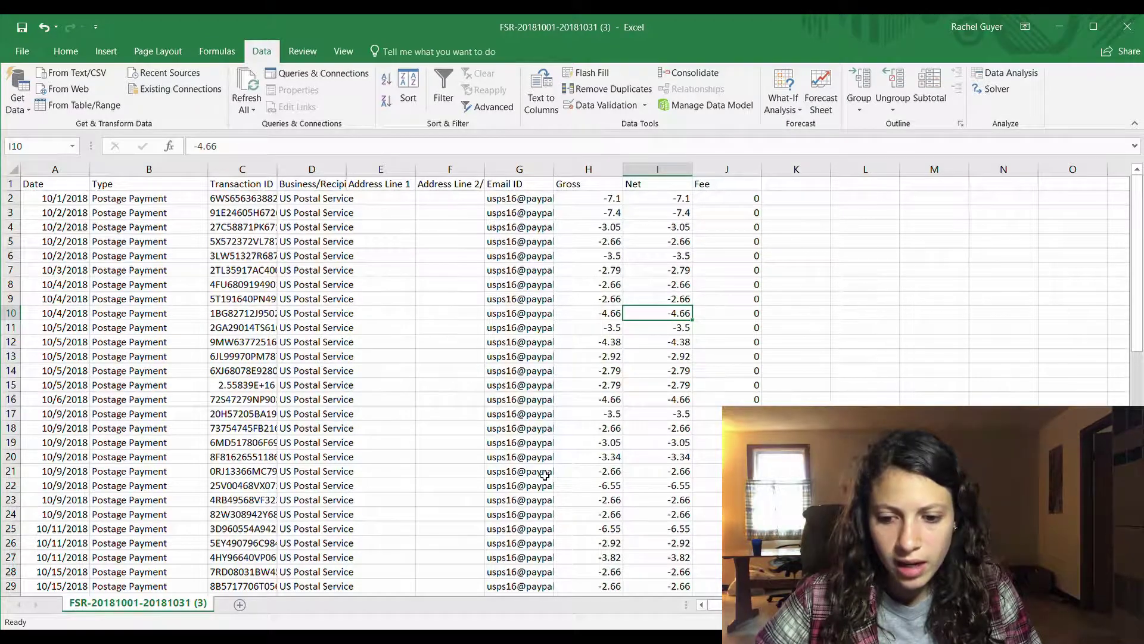
# - Rename the purchase sheet to 'Shipping'
pyautogui.doubleClick(188, 604)
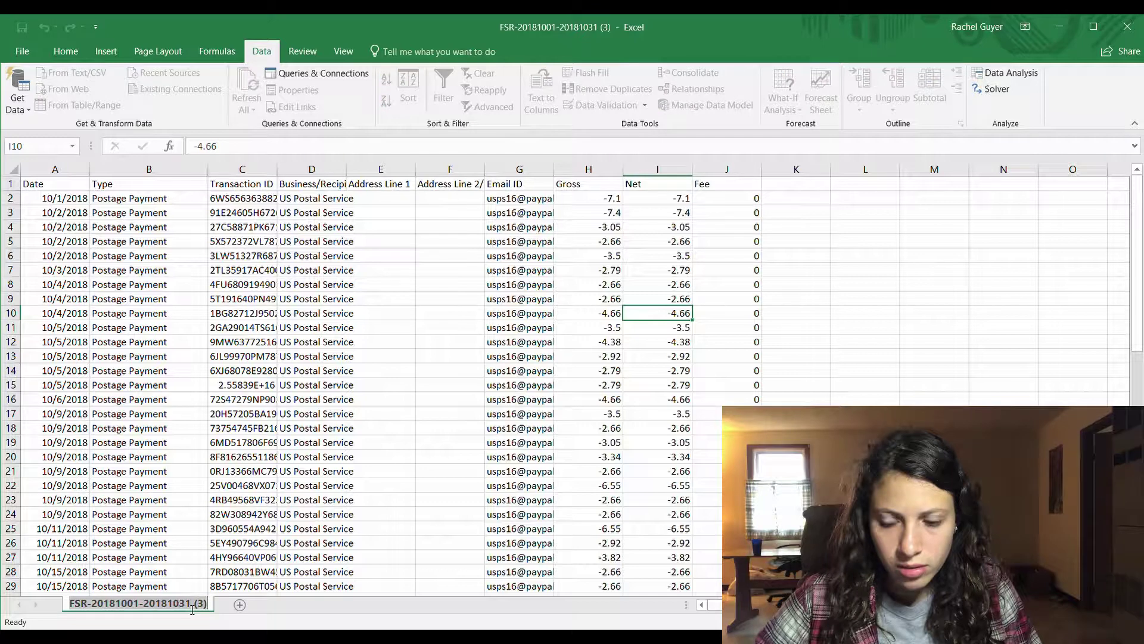
pyautogui.write('Shipping')
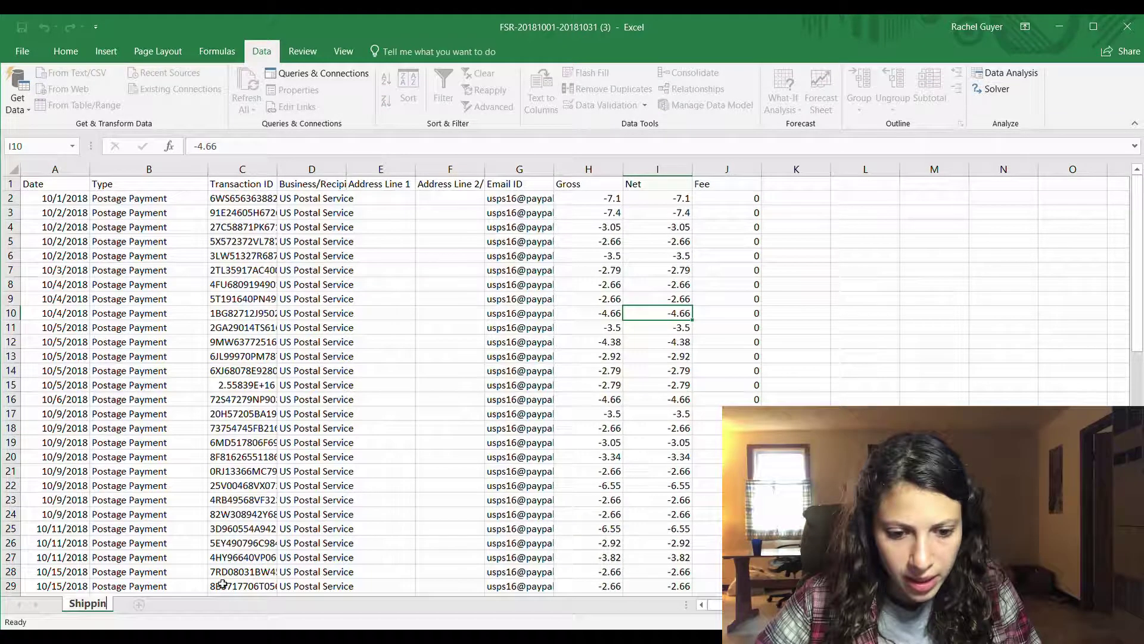
pyautogui.click(269, 547)
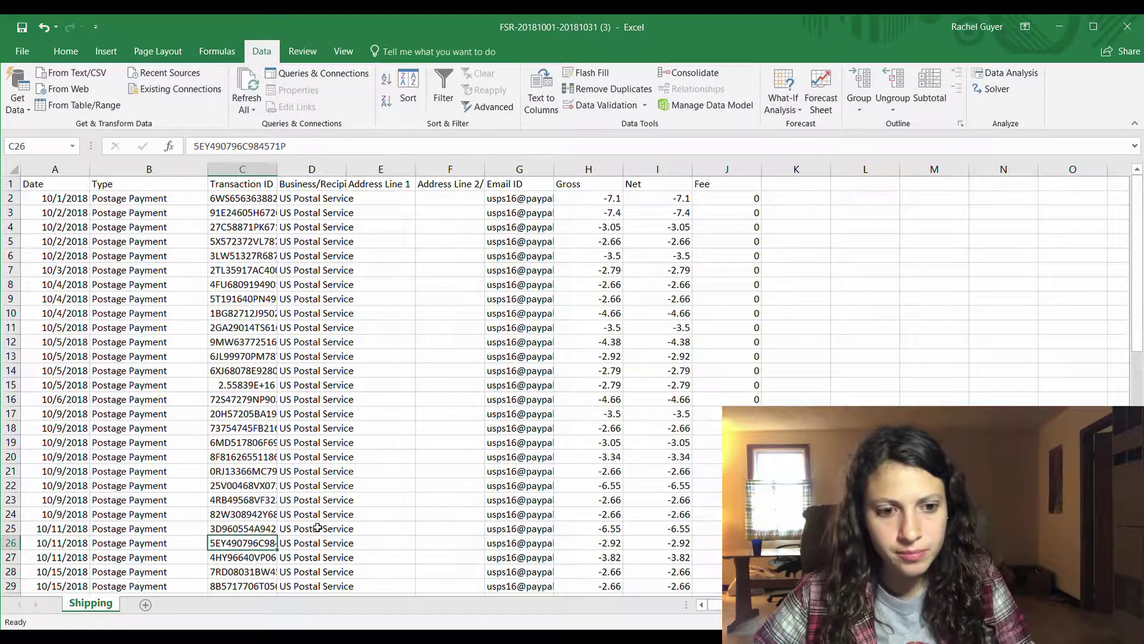
# - Enter =SUM(I2:I58) in I60, totaling postage at -232.46
pyautogui.scroll(-7, 271, 554)
pyautogui.scroll(-9, 585, 348)
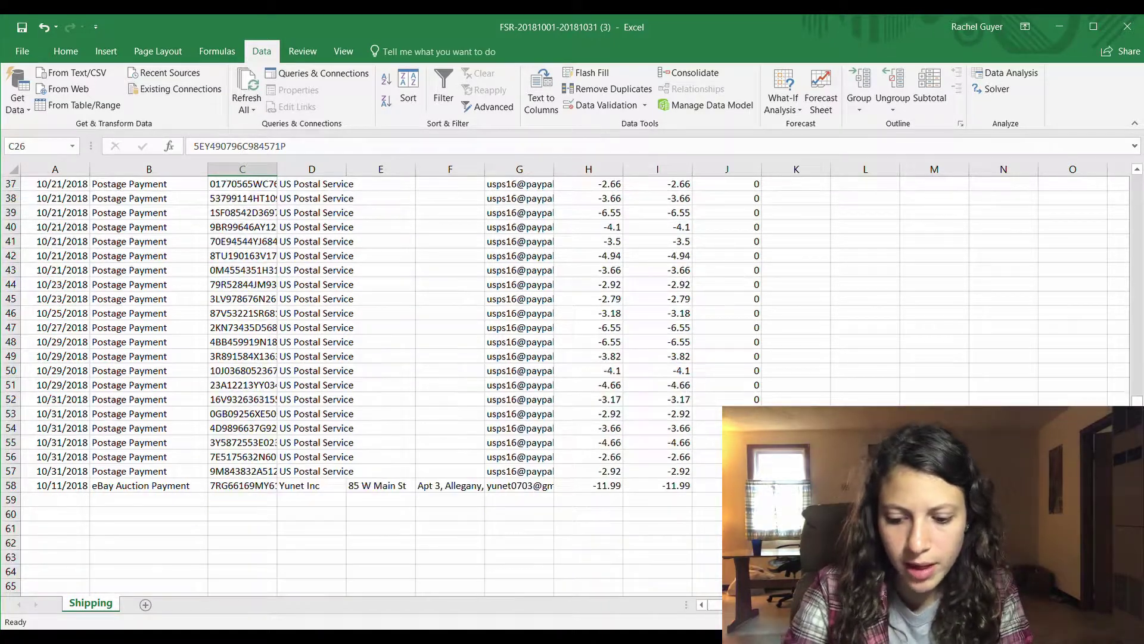
pyautogui.click(657, 342)
pyautogui.write('=SUM(')
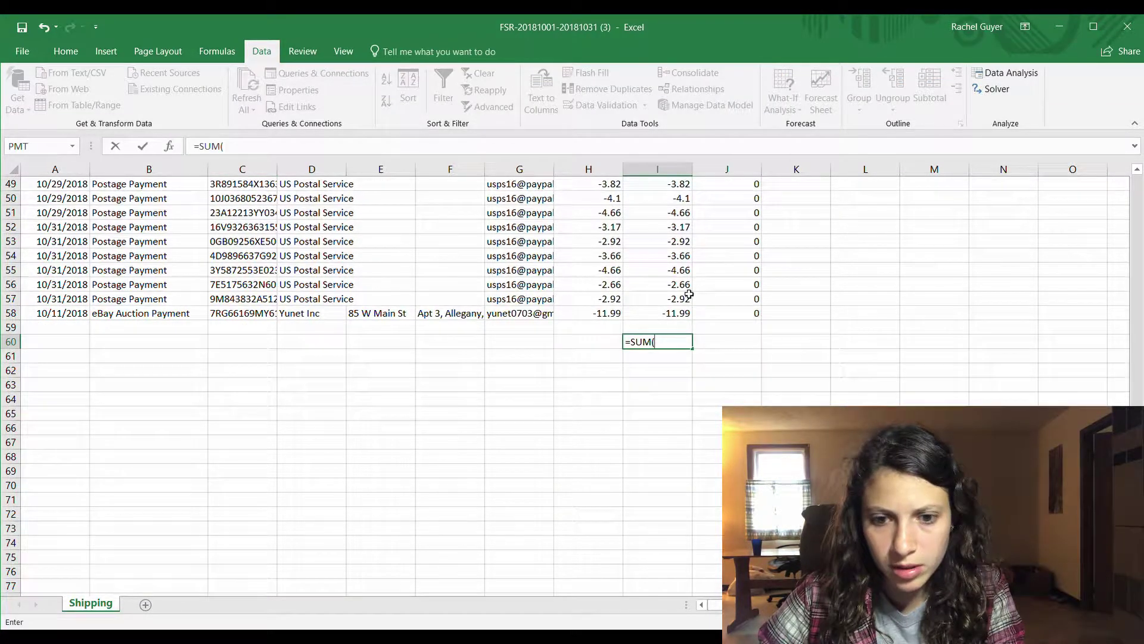
pyautogui.click(668, 313)
pyautogui.hotkey('ctrl', 'shift', 'Up')
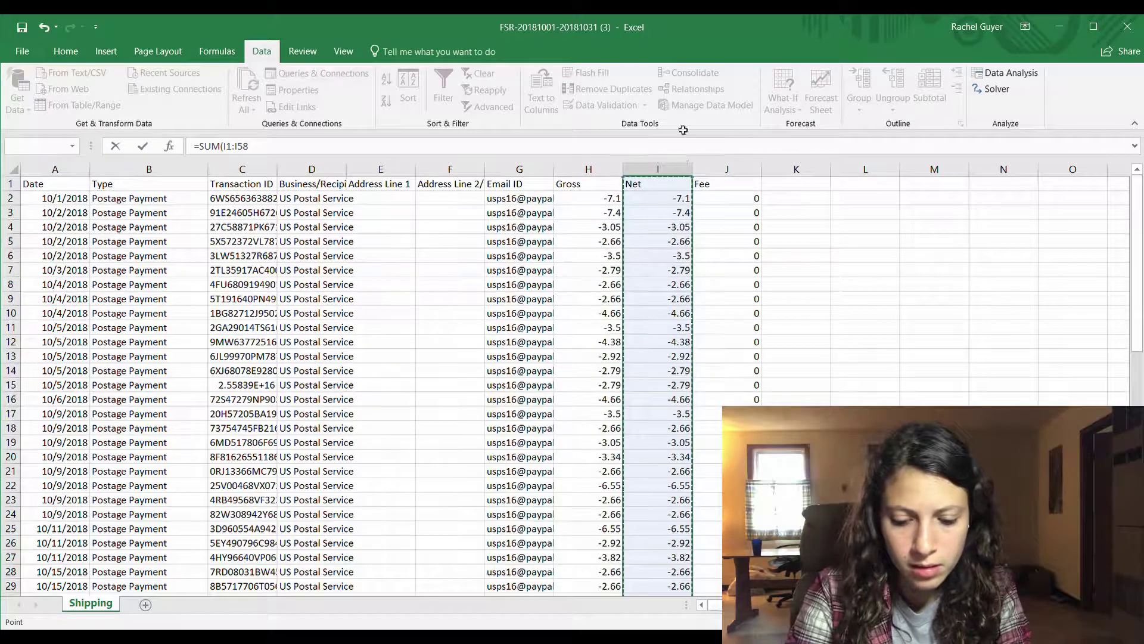
pyautogui.hotkey('shift', 'Down')
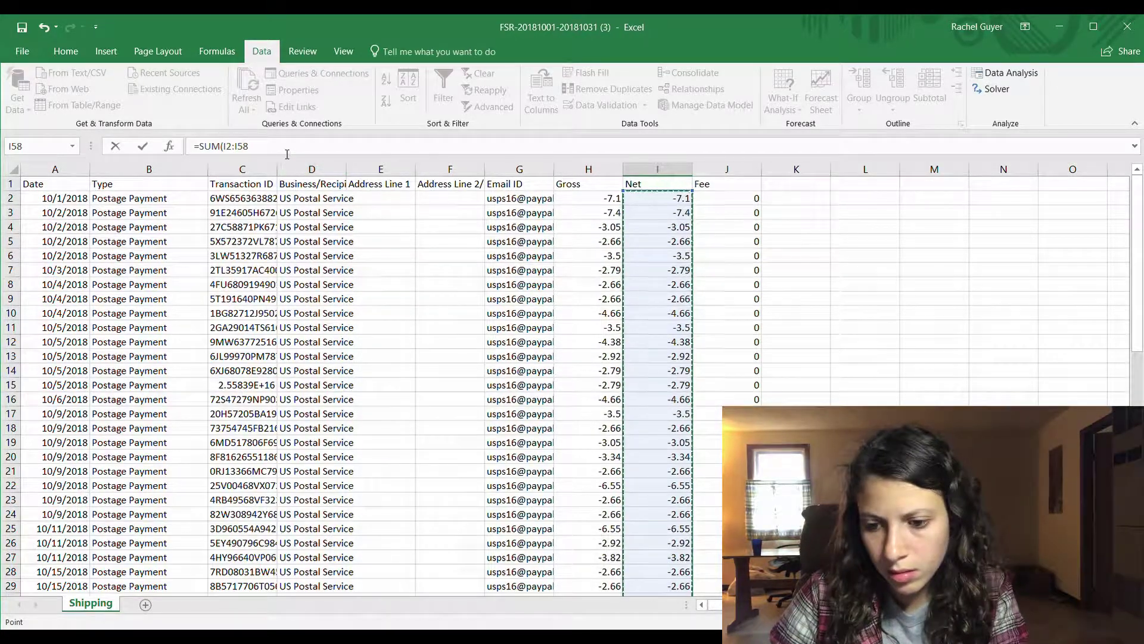
pyautogui.press('Return')
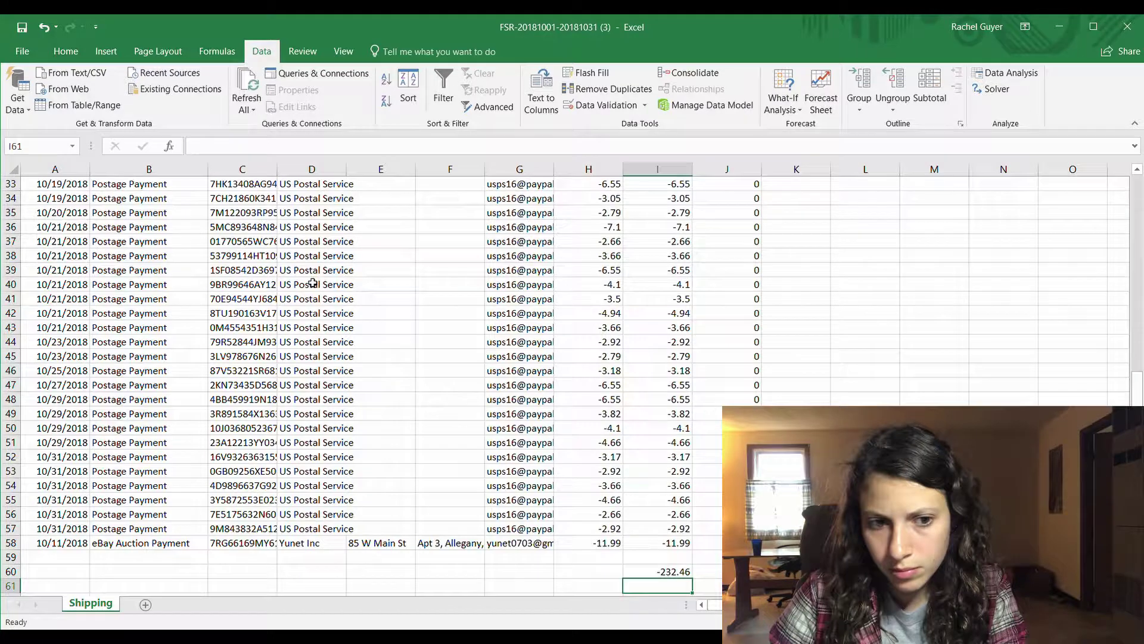